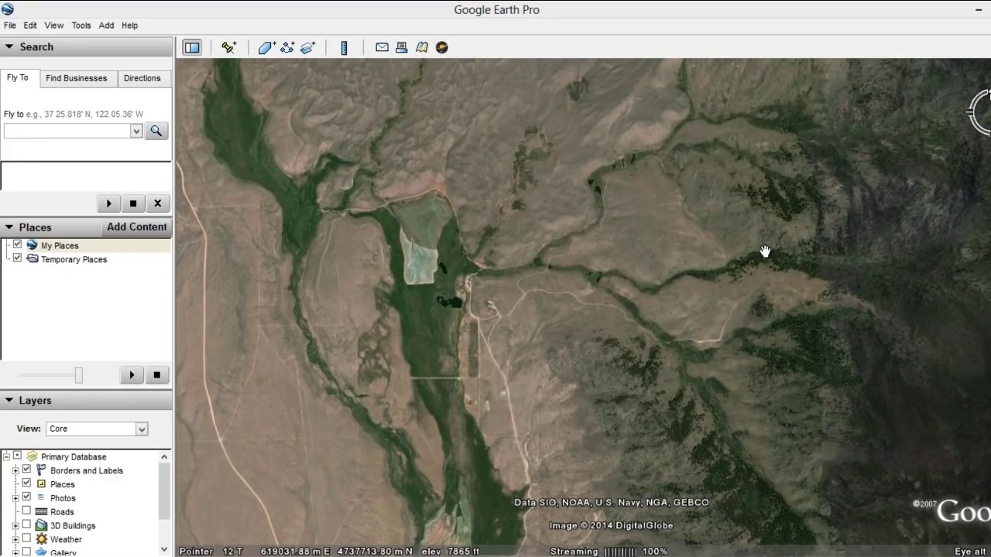
Zoom the Google Earth map into the river valley chosen for the contours
scroll(749, 258, up, 2)
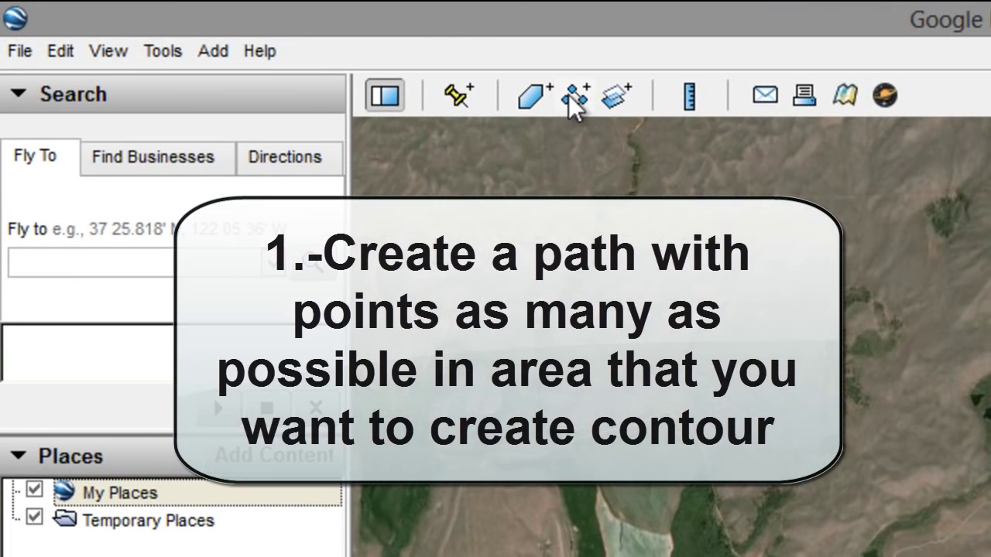
Create a new path named Contour Project with a magenta line colour and place its first point
click(570, 94)
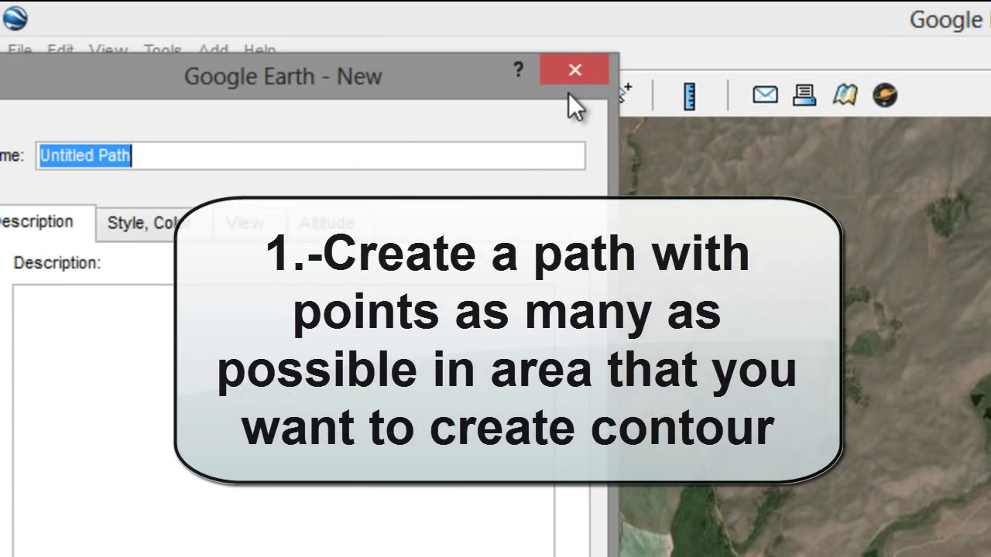
drag(262, 79, 347, 75)
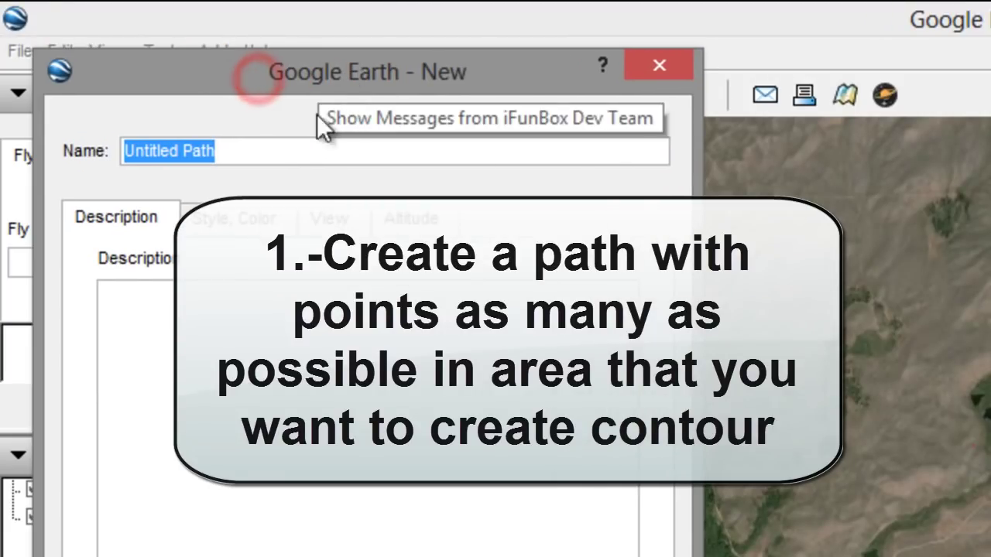
text(Contour Project)
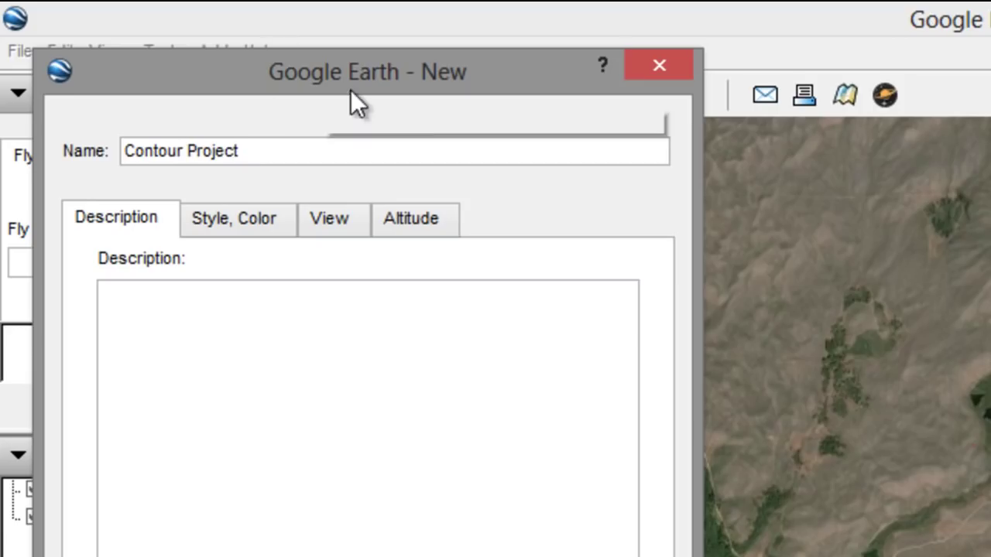
click(203, 218)
click(197, 325)
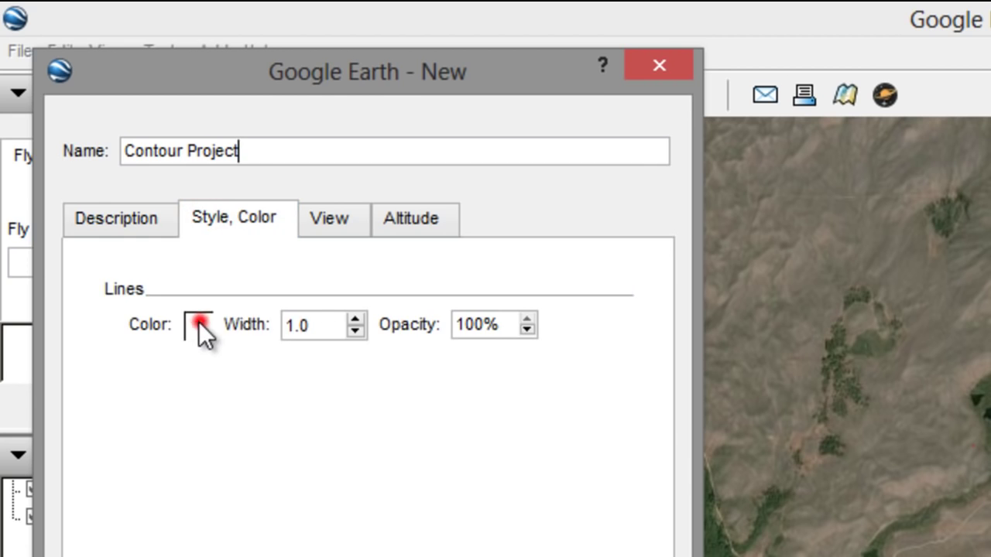
click(89, 418)
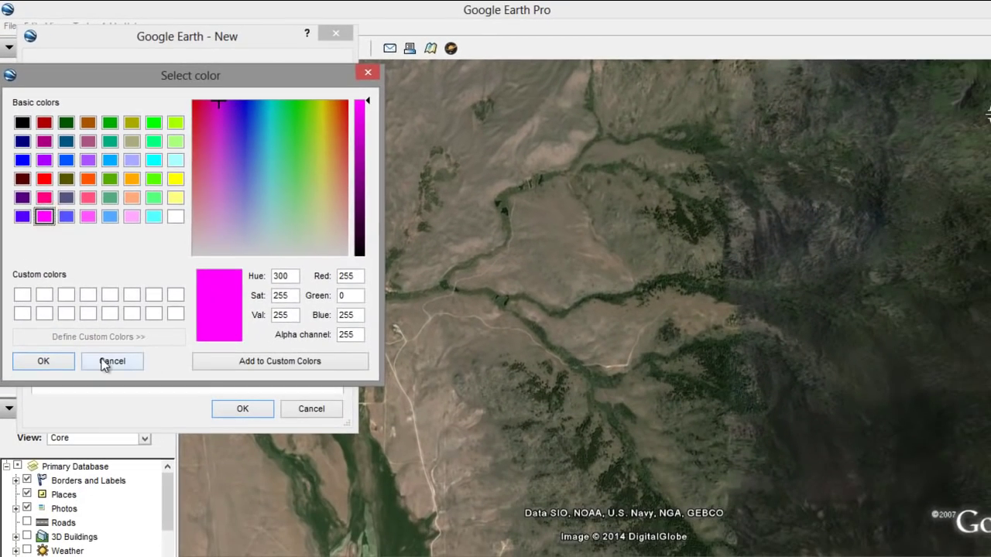
click(51, 360)
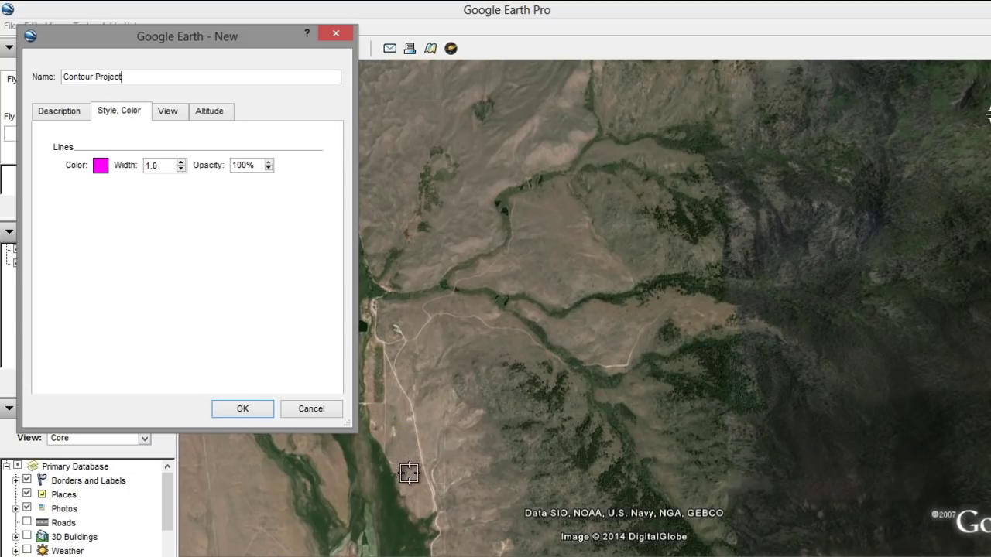
click(410, 483)
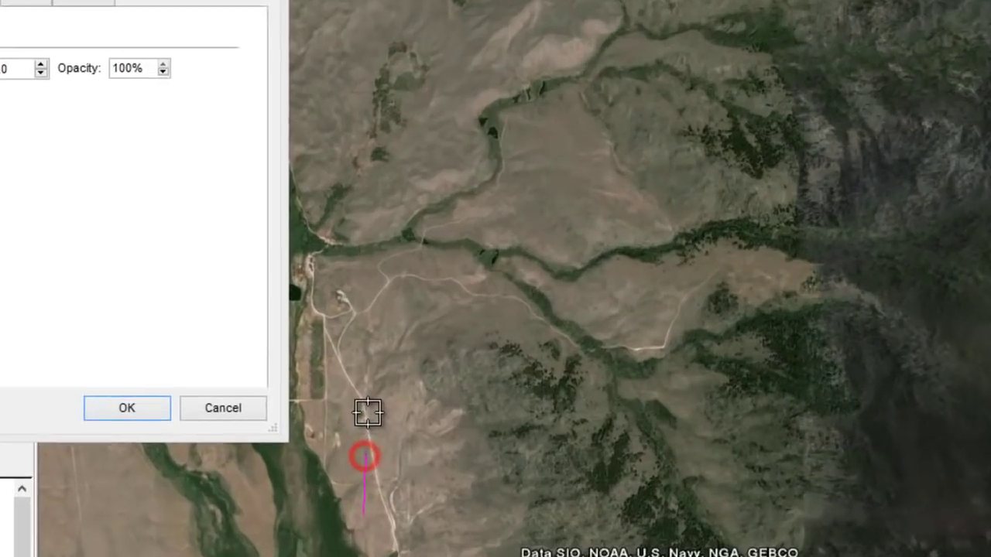
Draw the path in zigzag north-south passes across the valley and keep it in My Places
click(420, 406)
click(414, 361)
mouse_move(350, 338)
mouse_down()
mouse_move(388, 115)
mouse_move(400, 99)
mouse_move(392, 533)
mouse_move(430, 243)
mouse_move(429, 93)
mouse_move(449, 48)
mouse_move(478, 72)
mouse_move(479, 149)
mouse_move(442, 473)
mouse_move(455, 526)
mouse_move(471, 531)
mouse_move(488, 451)
mouse_move(511, 31)
mouse_move(531, 49)
mouse_move(510, 530)
mouse_move(522, 537)
mouse_move(556, 481)
mouse_up()
mouse_move(547, 383)
mouse_down()
mouse_move(549, 31)
mouse_move(577, 199)
mouse_move(571, 540)
mouse_move(601, 513)
mouse_move(610, 325)
mouse_move(602, 137)
mouse_move(612, 85)
mouse_move(604, 30)
mouse_move(641, 170)
mouse_move(627, 270)
mouse_move(639, 353)
mouse_move(635, 532)
mouse_move(674, 452)
mouse_move(660, 318)
mouse_move(673, 41)
mouse_up()
drag(705, 159, 702, 519)
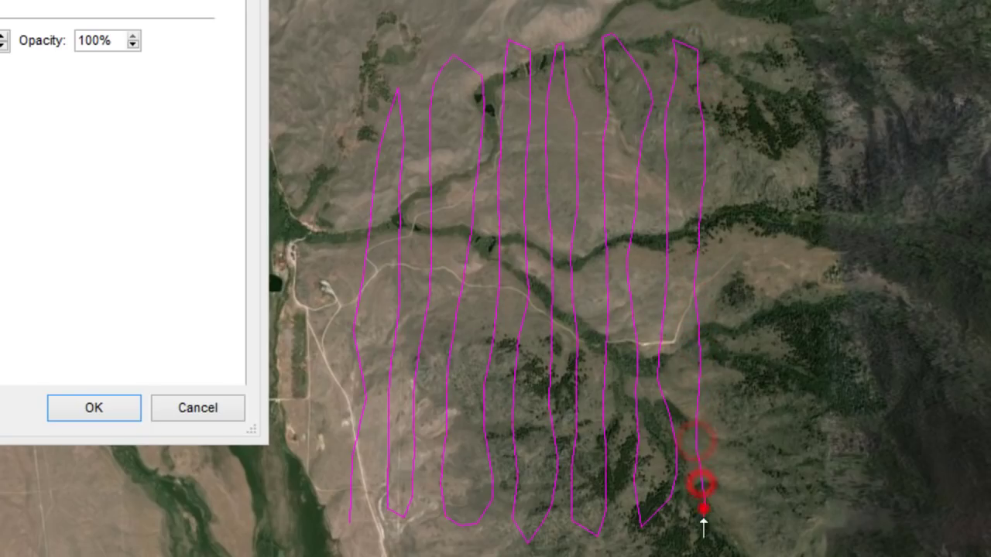
click(93, 408)
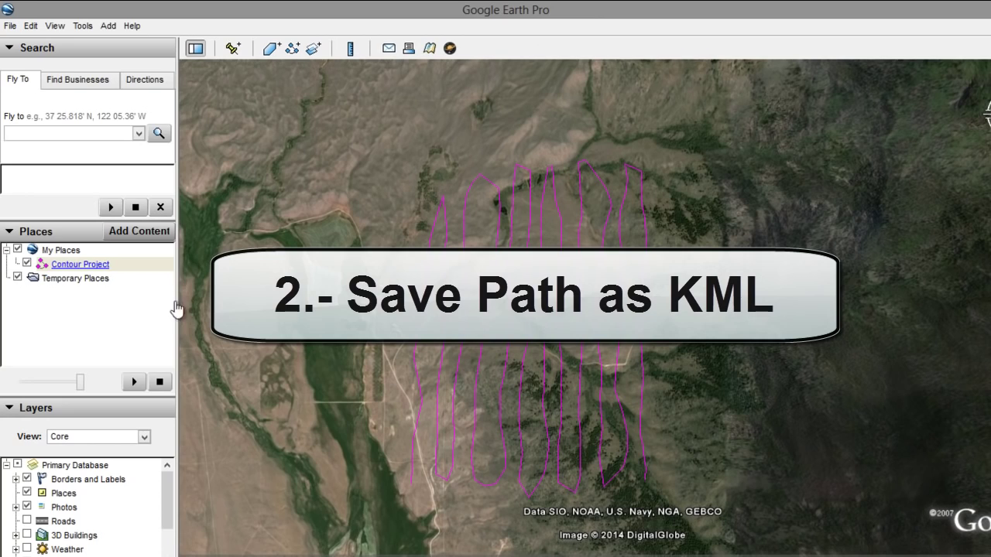
Save the Contour Project path as a KML file in Documents\Cad Practice
right_click(77, 265)
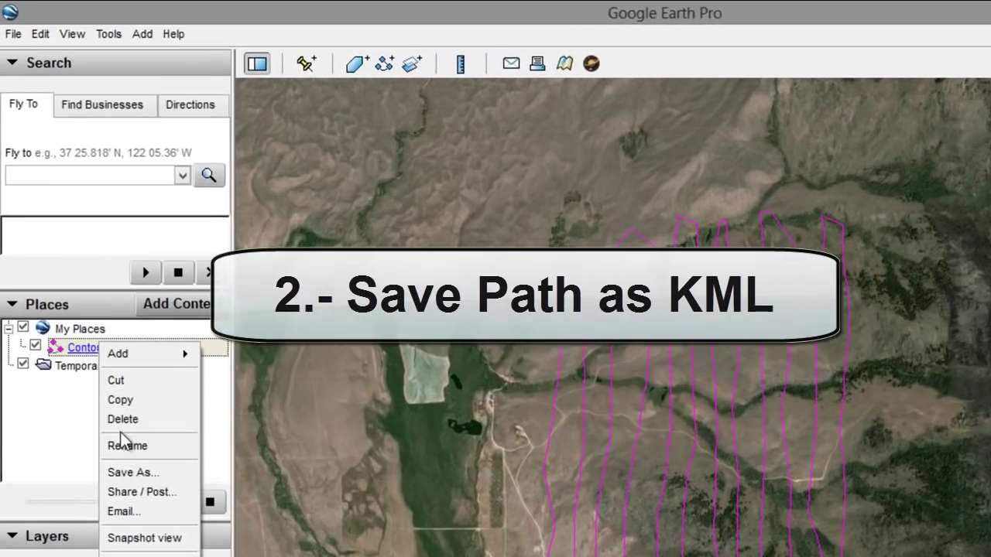
click(142, 504)
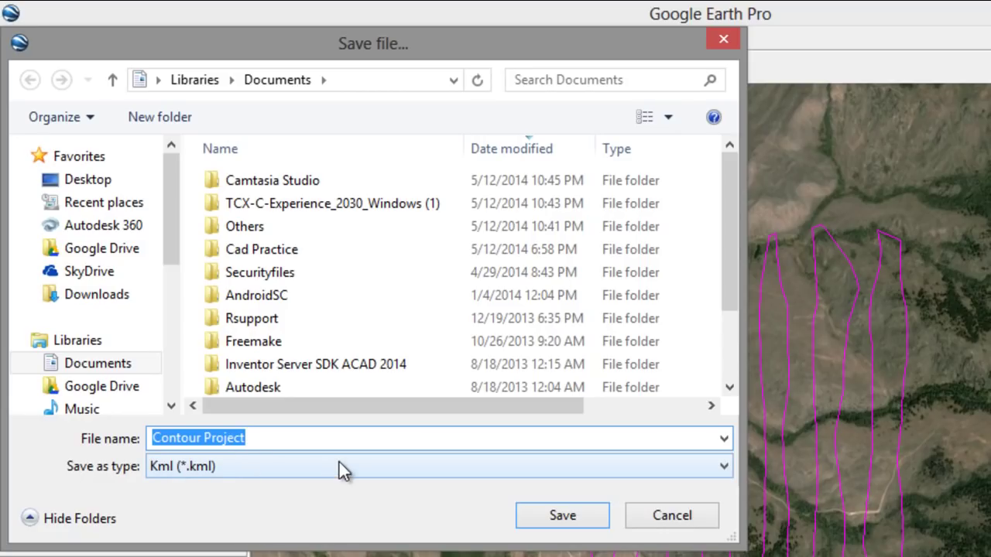
click(409, 467)
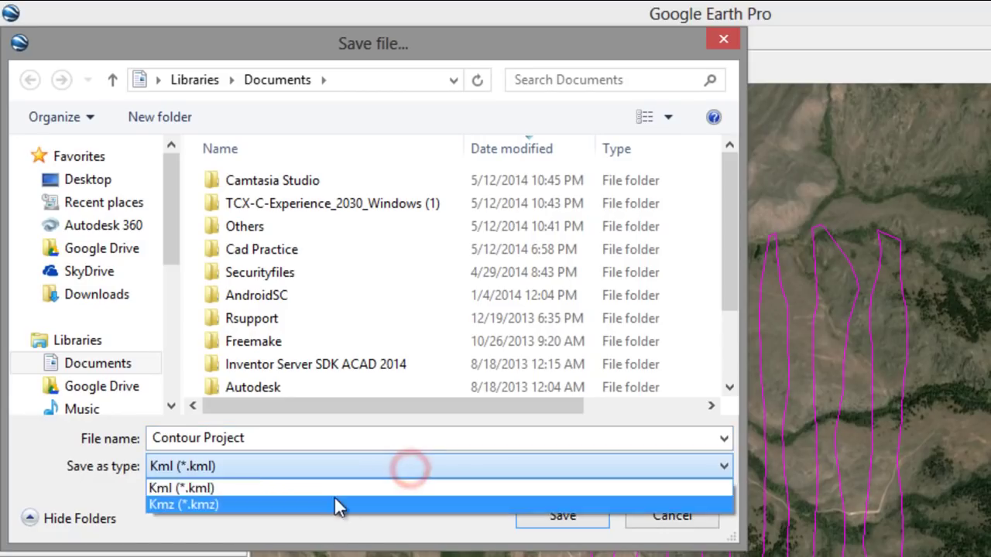
click(308, 491)
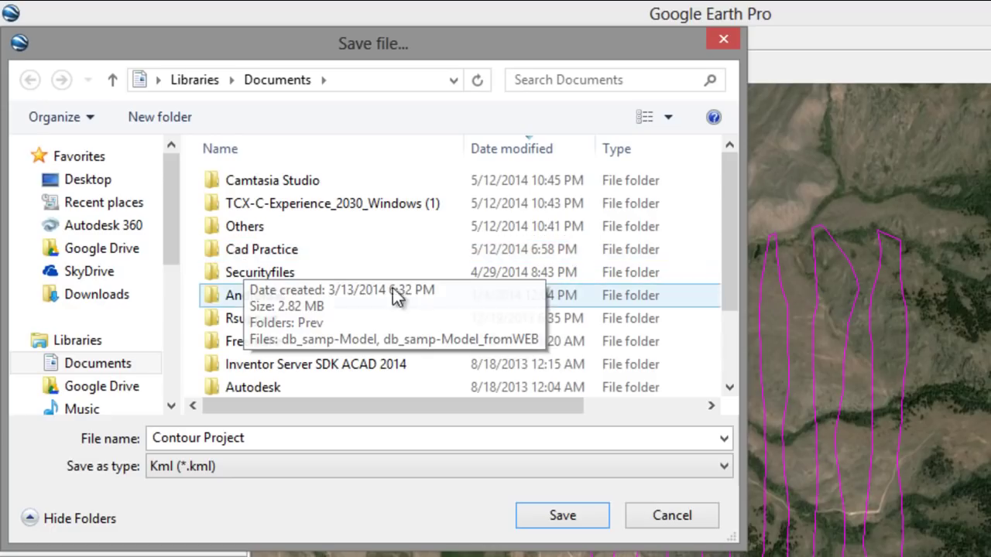
double_click(272, 248)
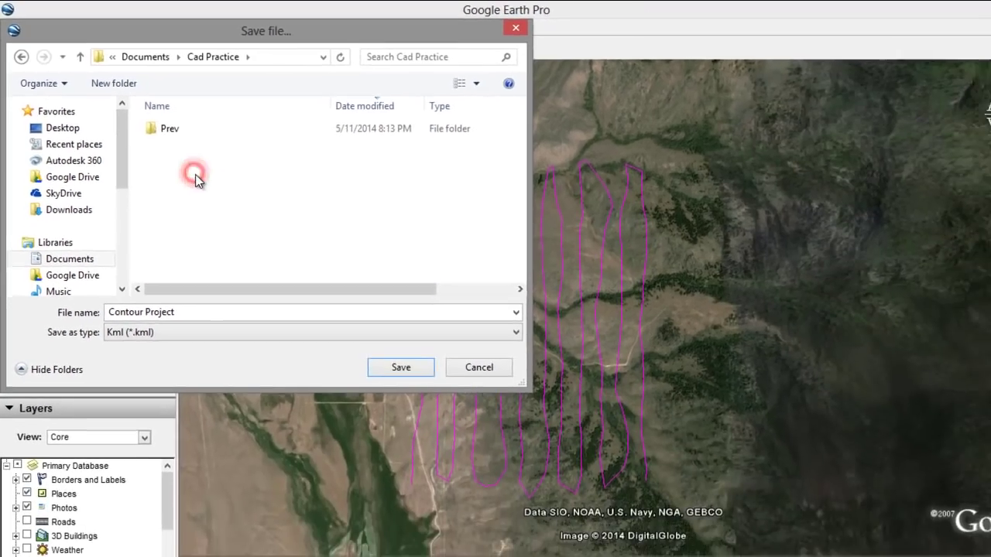
click(399, 366)
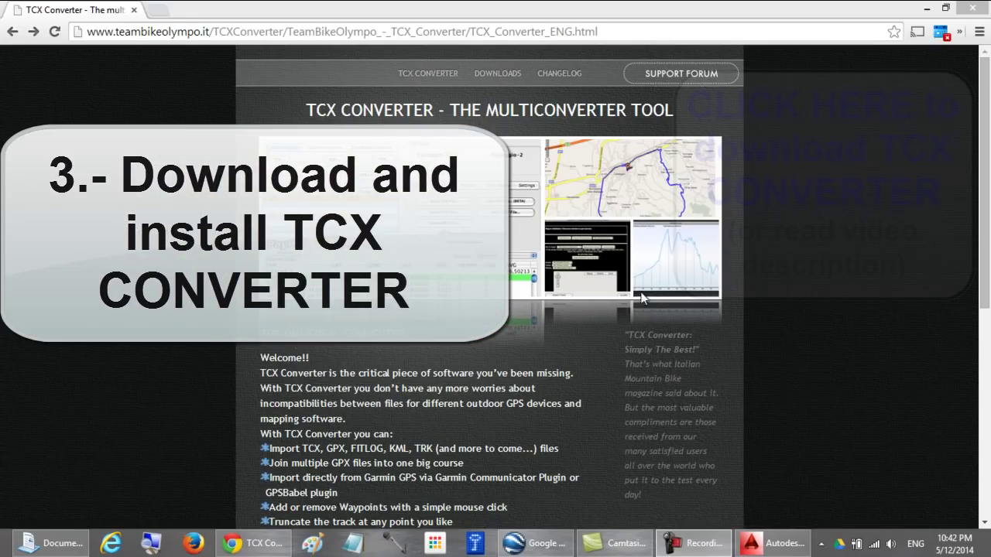
Go to the TCX Converter website's DOWNLOADS page
click(596, 32)
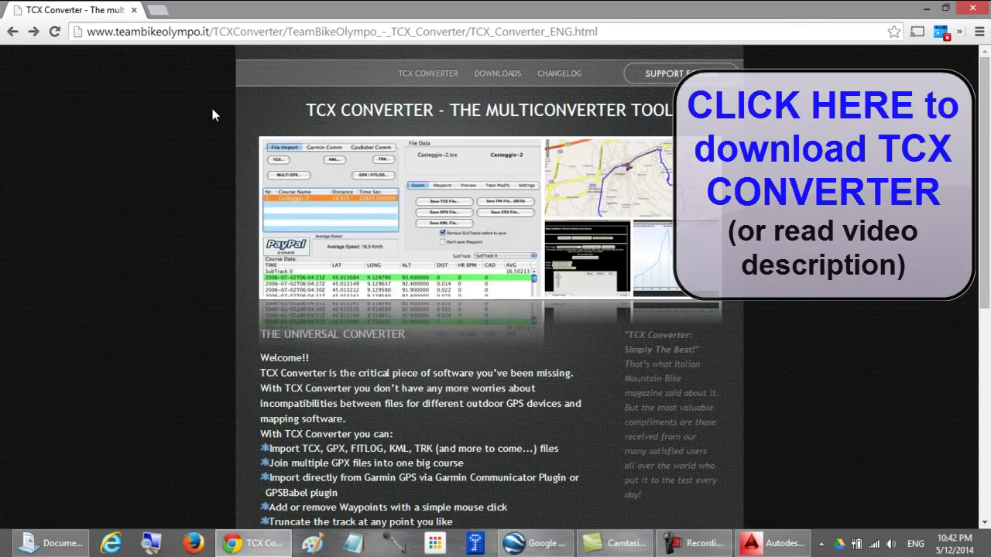
drag(308, 105, 431, 110)
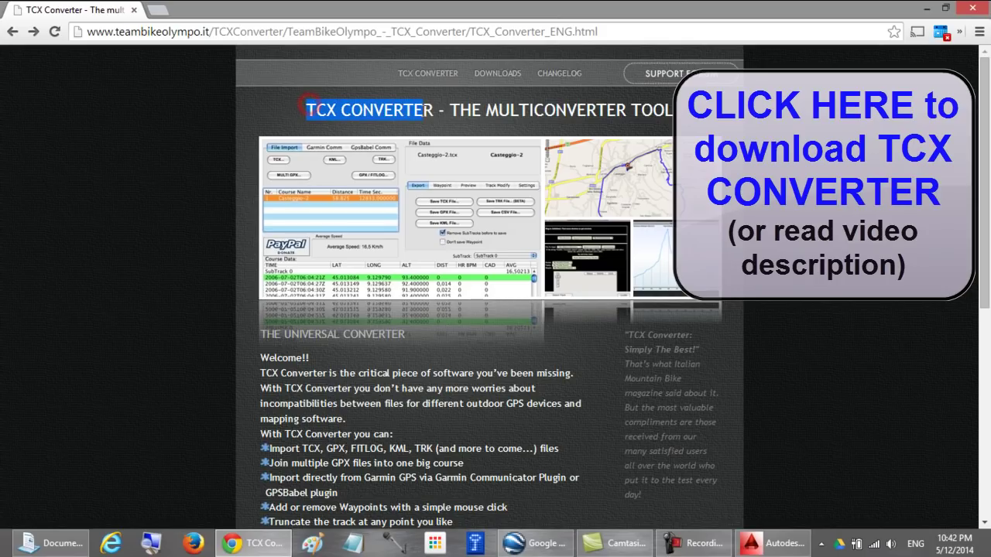
click(543, 92)
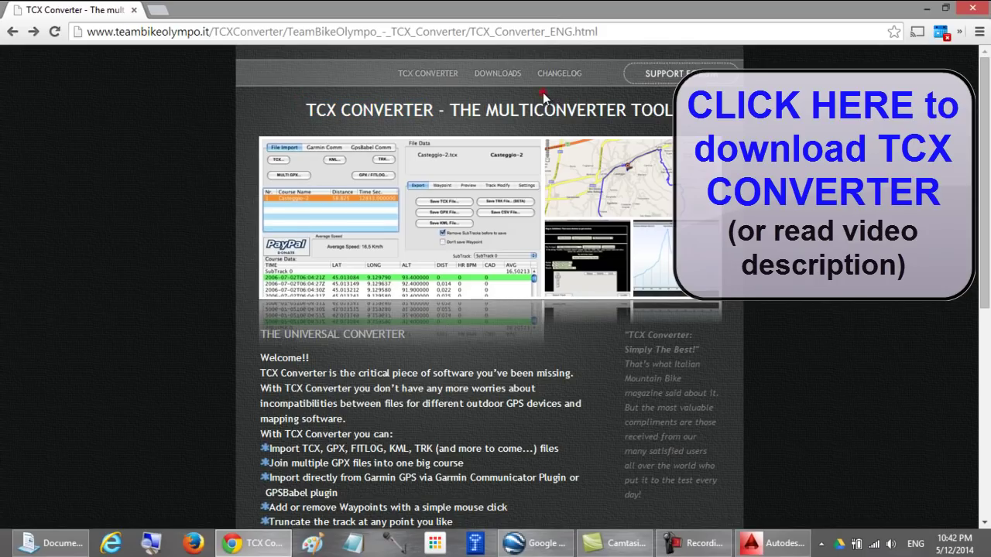
click(503, 80)
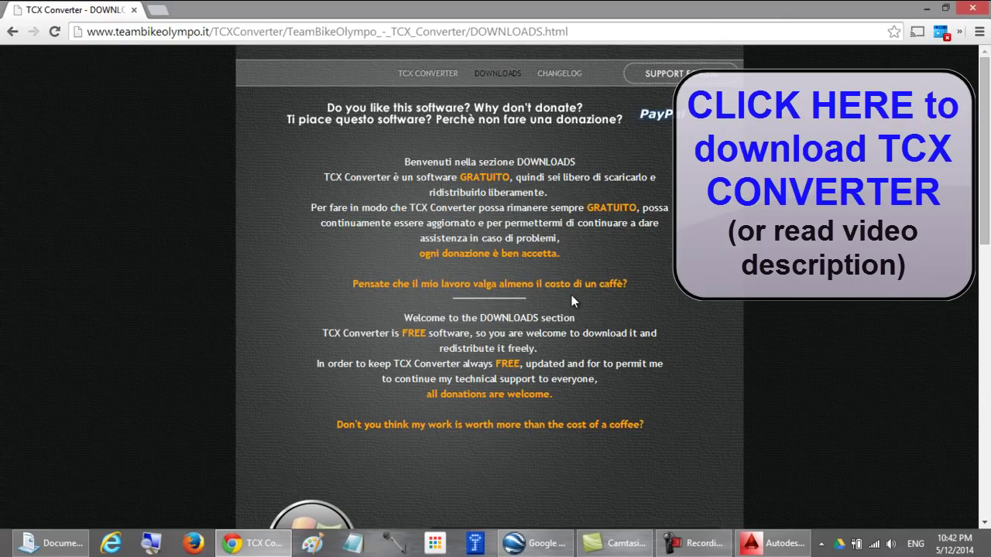
Download the TCX Converter 2.0.30 Windows zip package into Documents
scroll(571, 295, down, 2)
scroll(571, 296, down, 1)
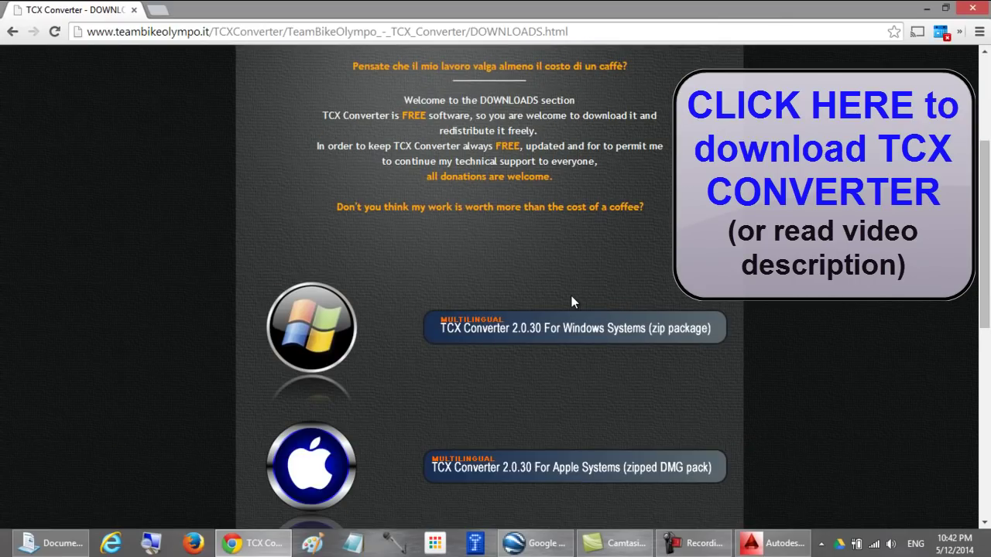
click(479, 329)
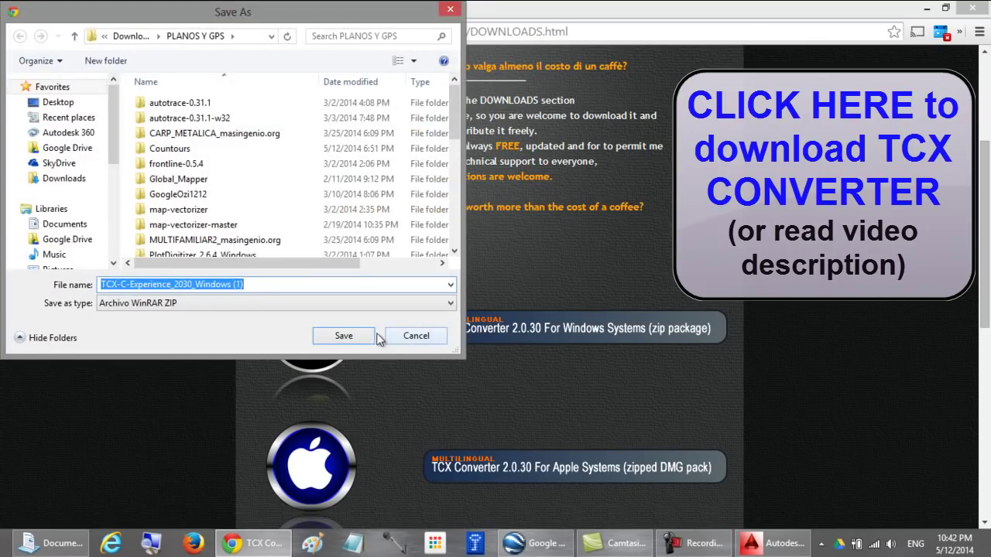
click(66, 226)
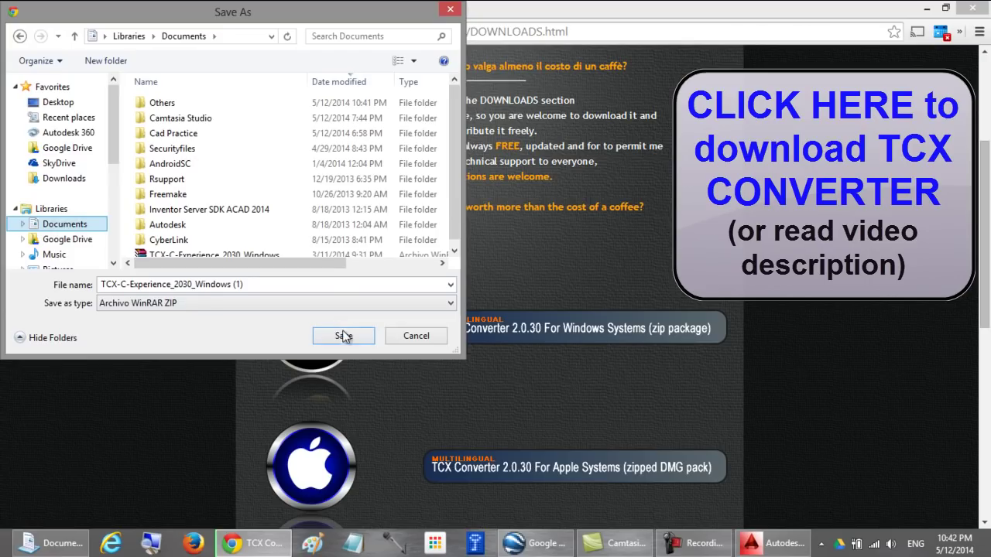
click(343, 338)
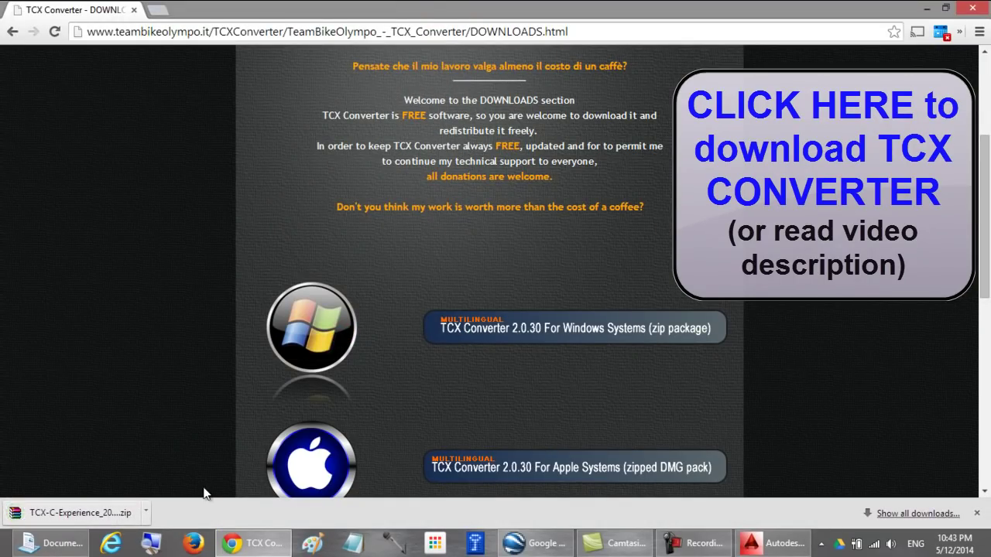
Extract the TCX zip and open TCX-C-Experience_2030_Windows (1) to select SetupTCXConverter
click(51, 542)
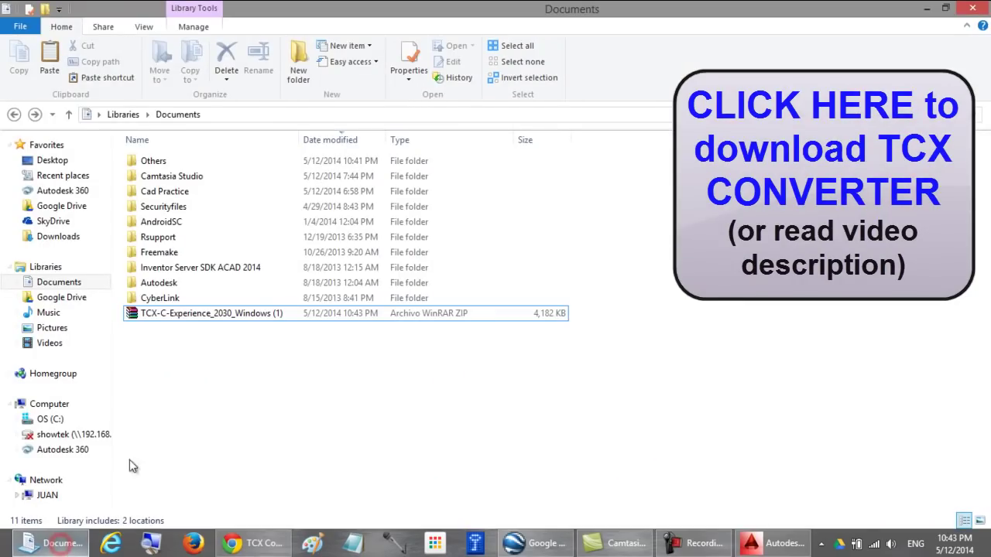
right_click(213, 320)
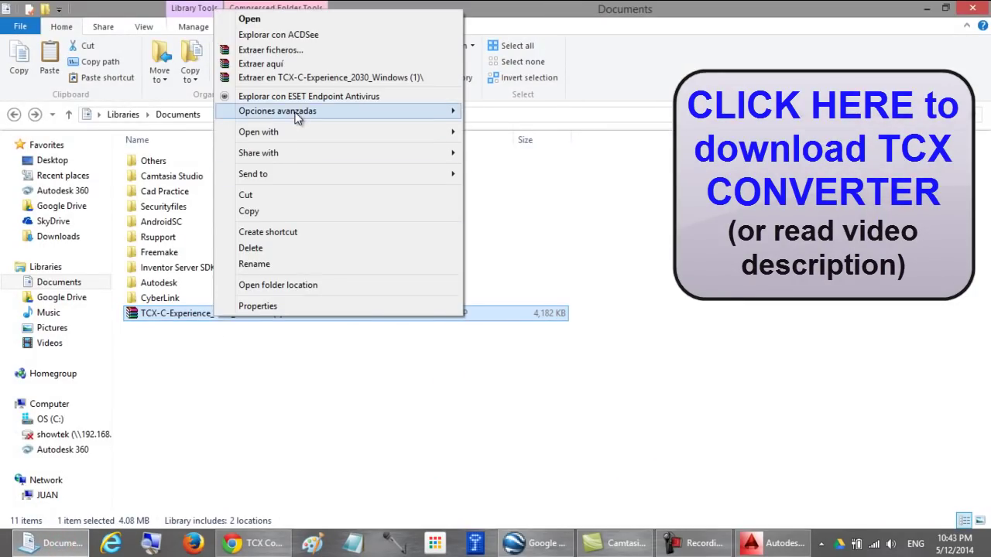
click(315, 77)
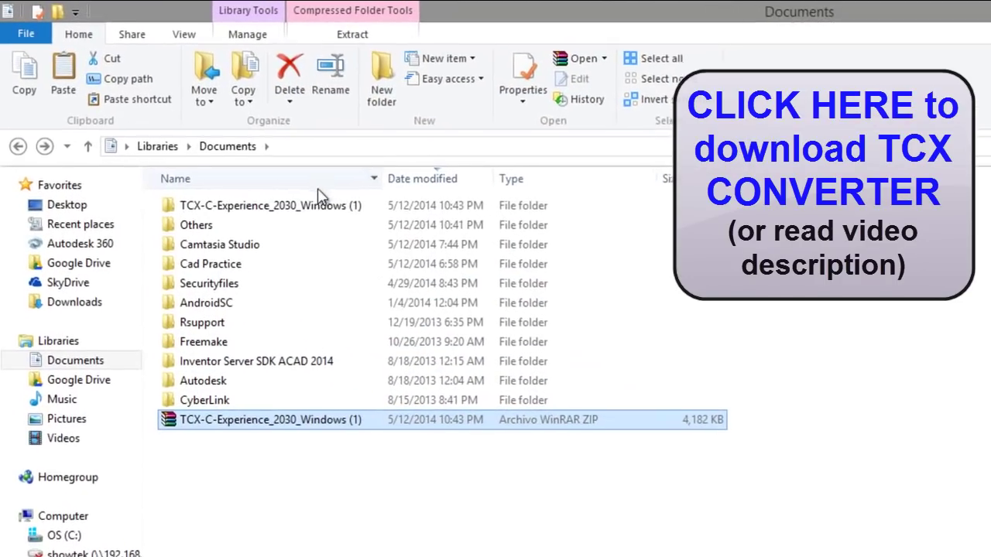
click(316, 205)
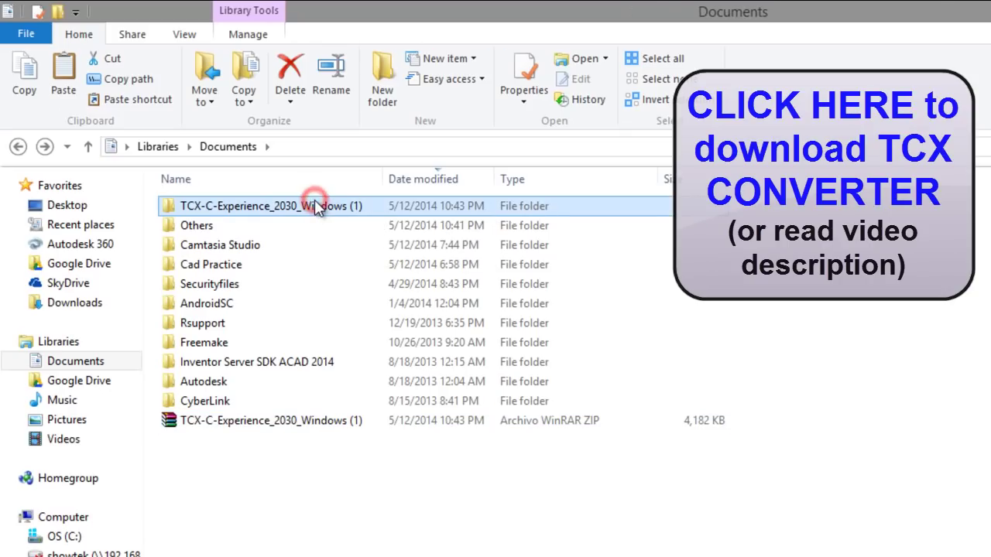
double_click(316, 206)
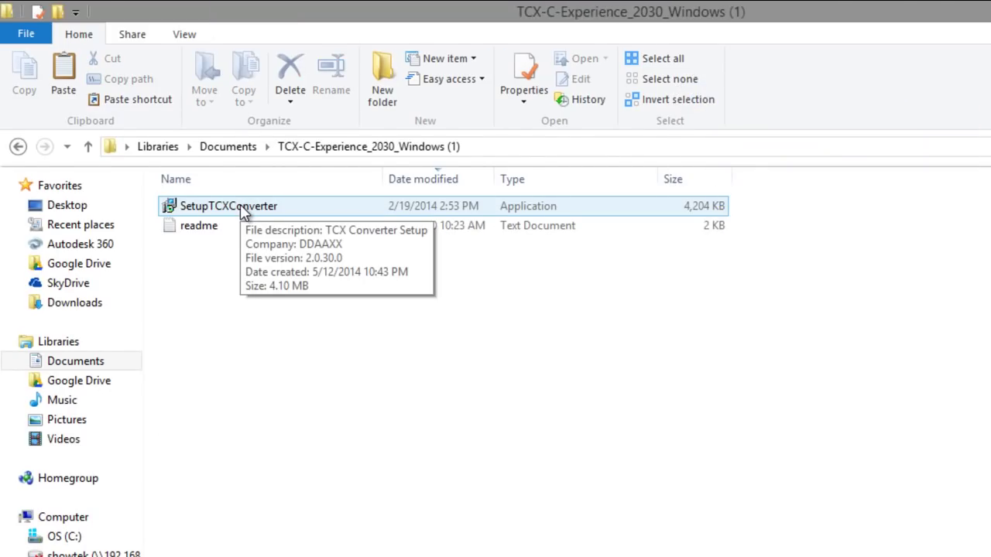
click(242, 210)
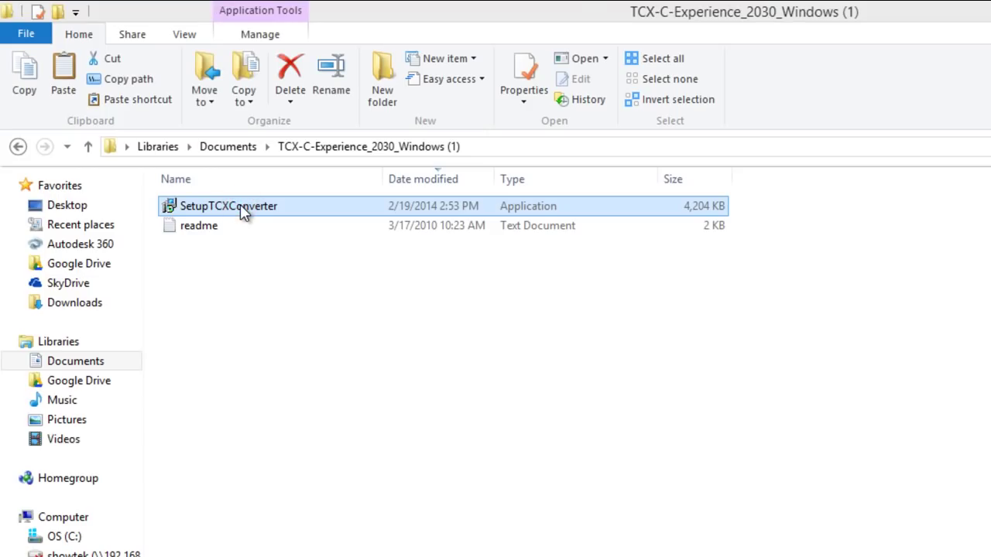
Install TCX Converter 2.0.30 into C:\Program Files (x86)\TCX Converter with a desktop icon
double_click(242, 211)
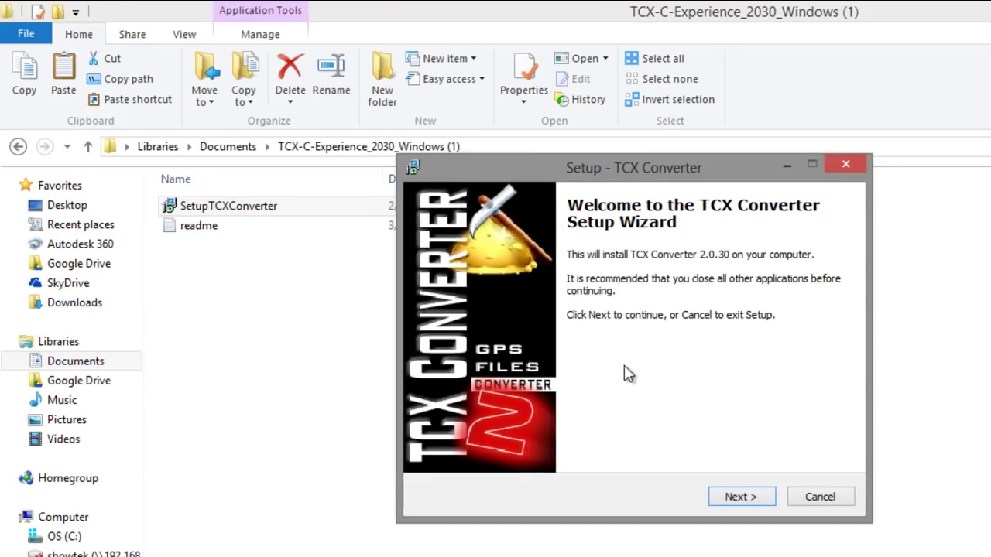
click(754, 495)
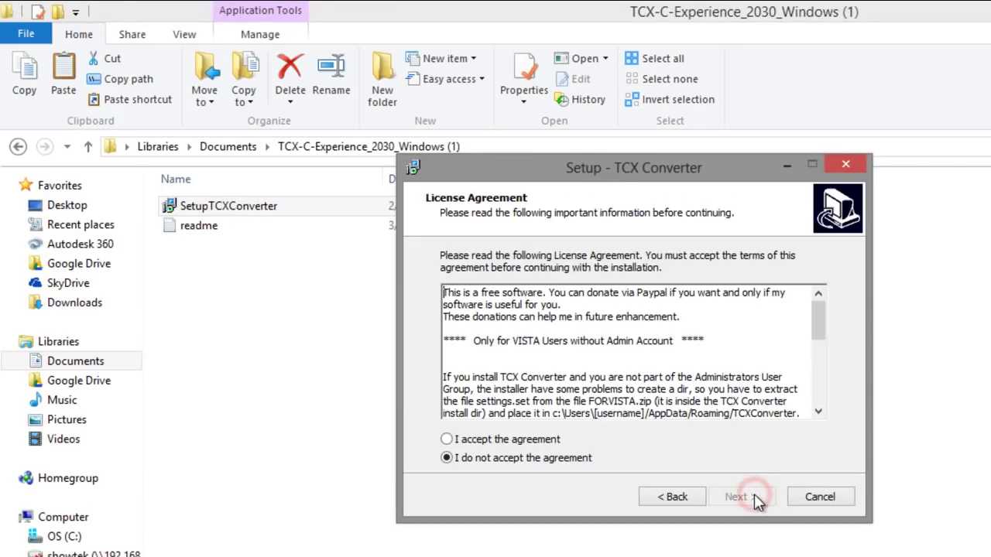
click(537, 441)
click(748, 495)
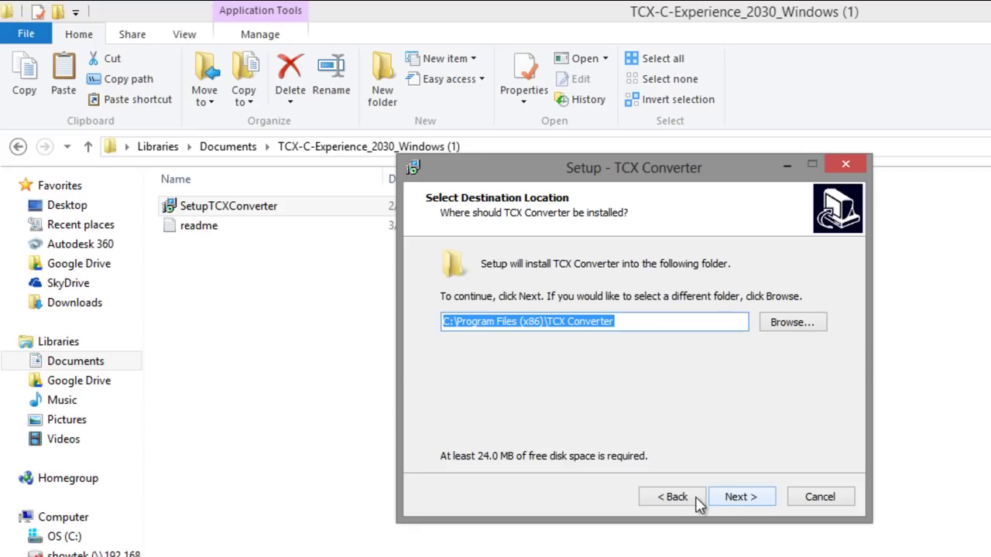
click(735, 499)
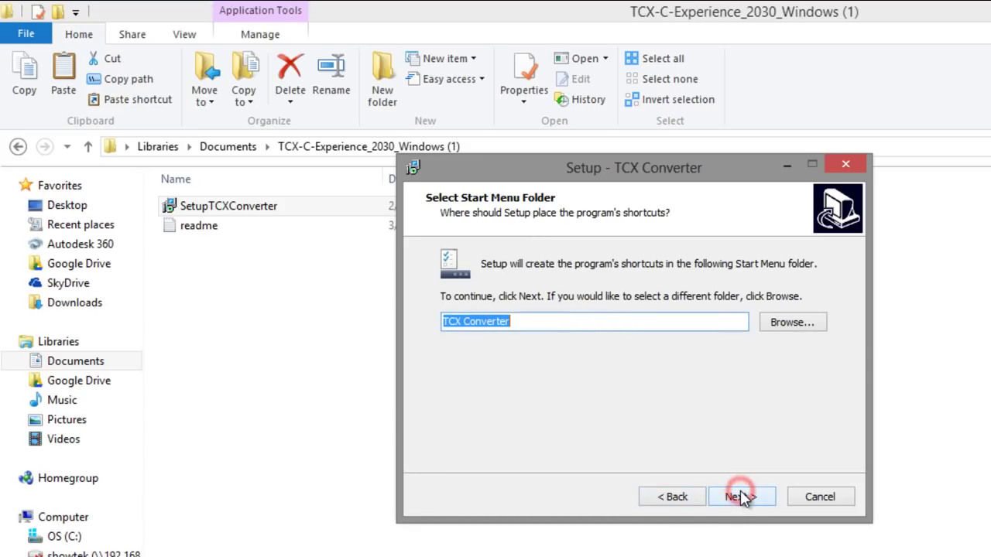
click(741, 493)
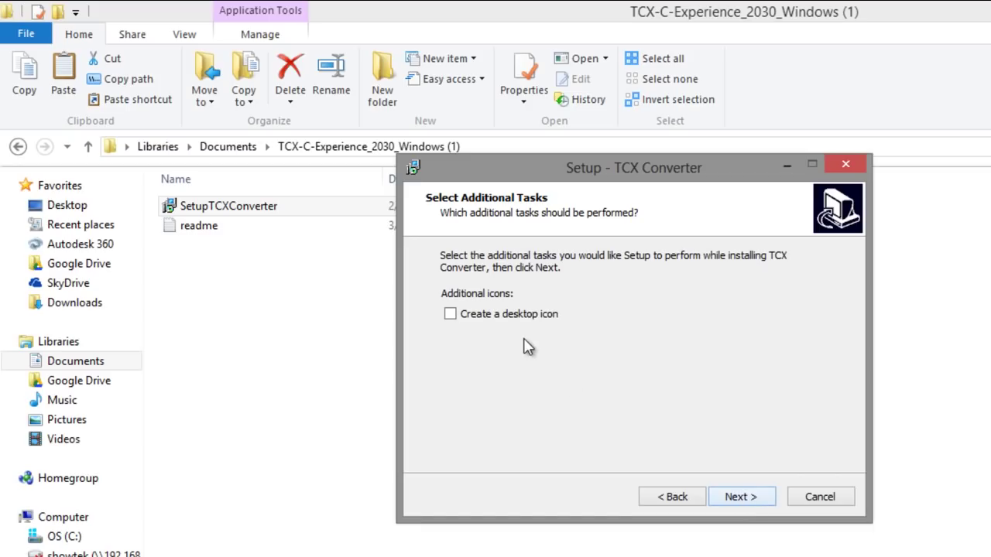
click(744, 496)
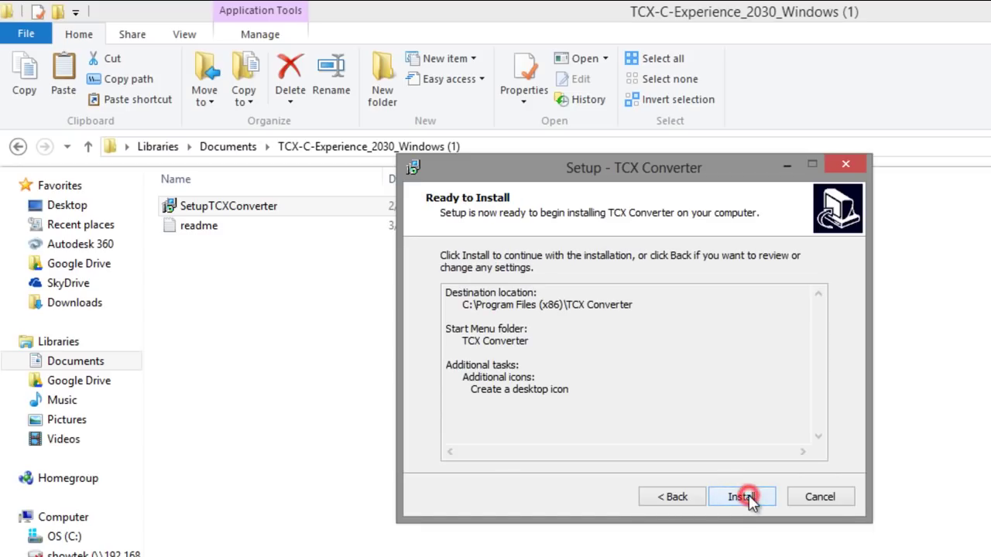
click(745, 497)
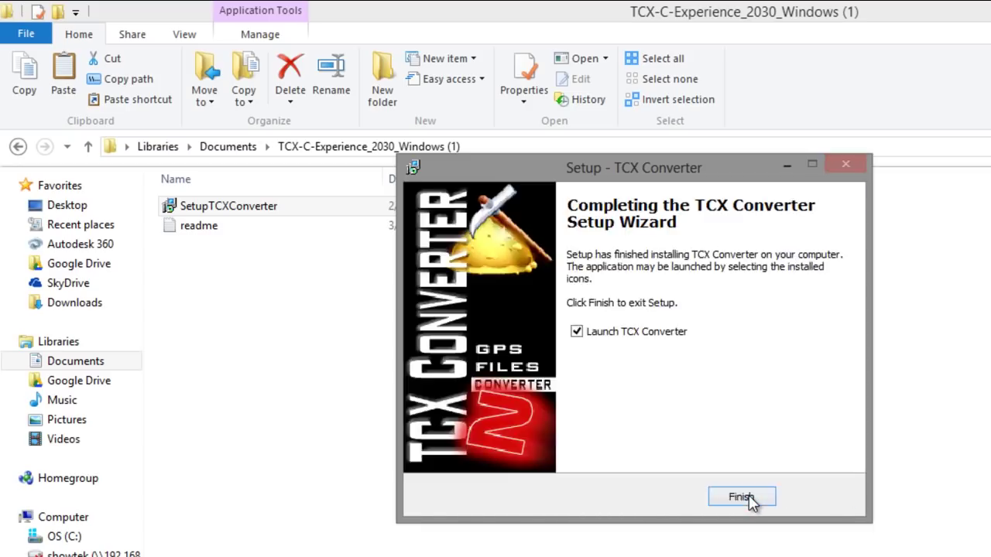
click(743, 497)
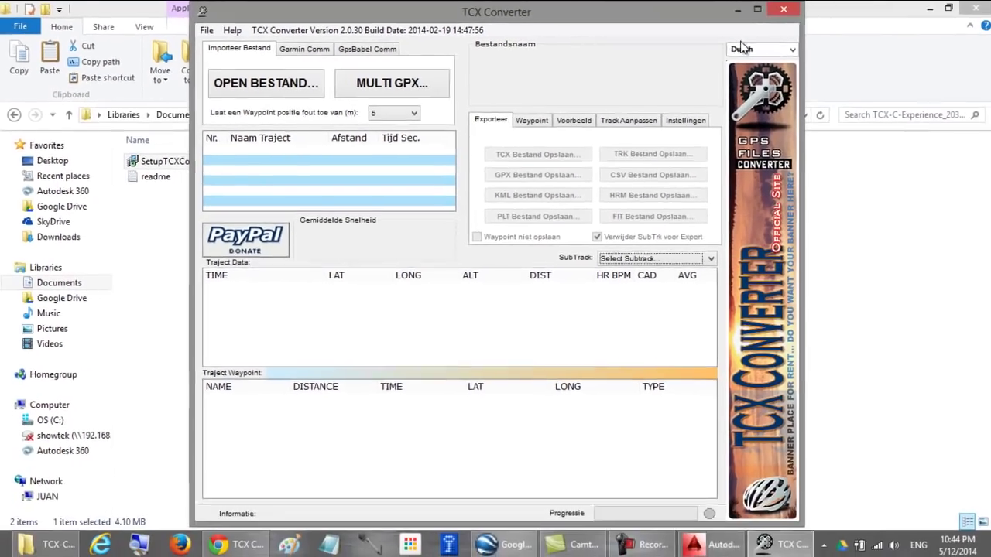
Switch TCX Converter's interface language from Dutch to English
click(739, 48)
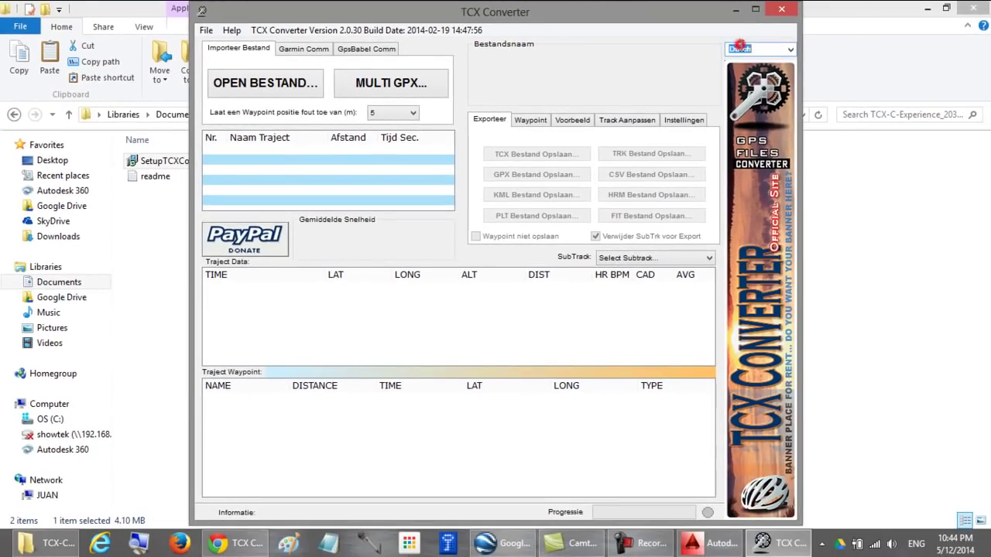
click(790, 51)
click(777, 83)
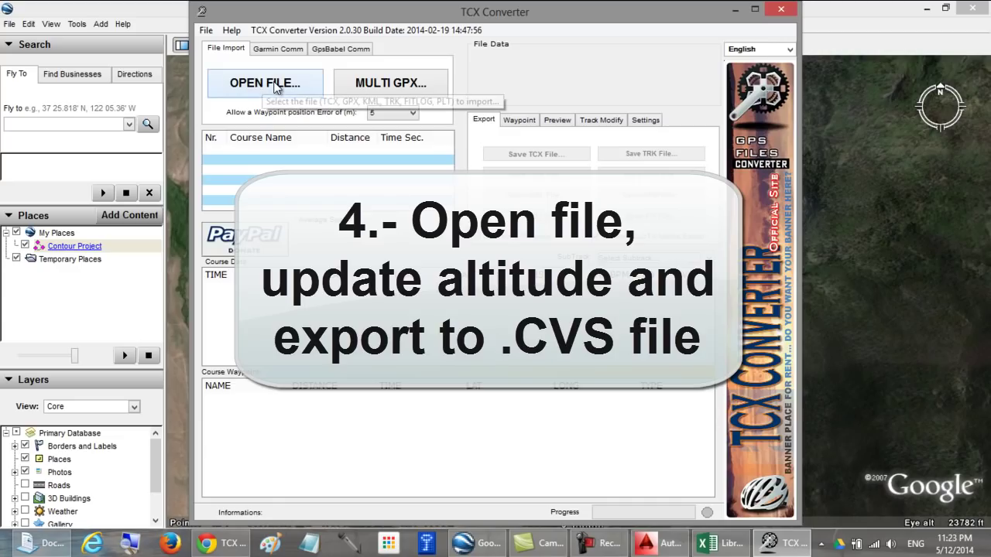
Load Contour Project.kml from Cad Practice and show the Track Modify options
click(264, 87)
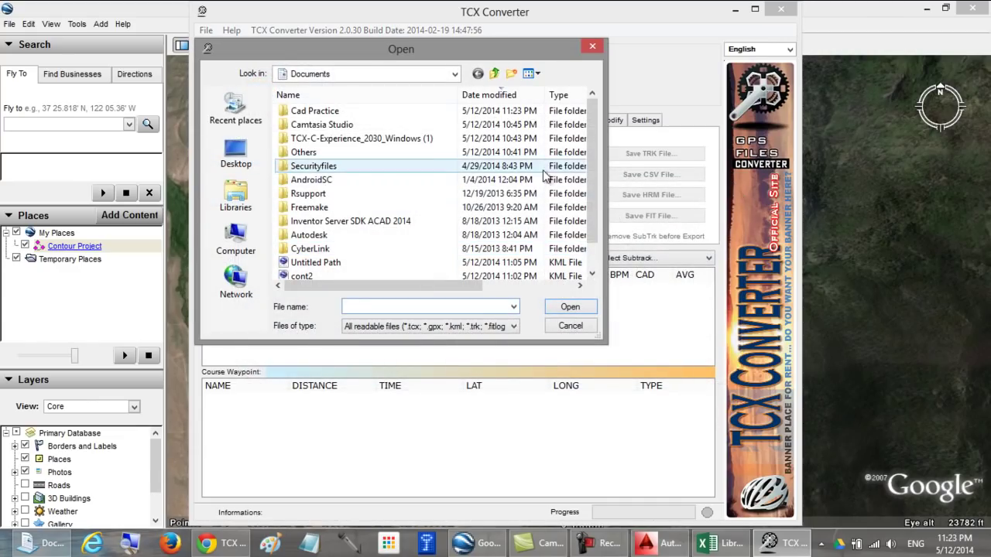
click(336, 96)
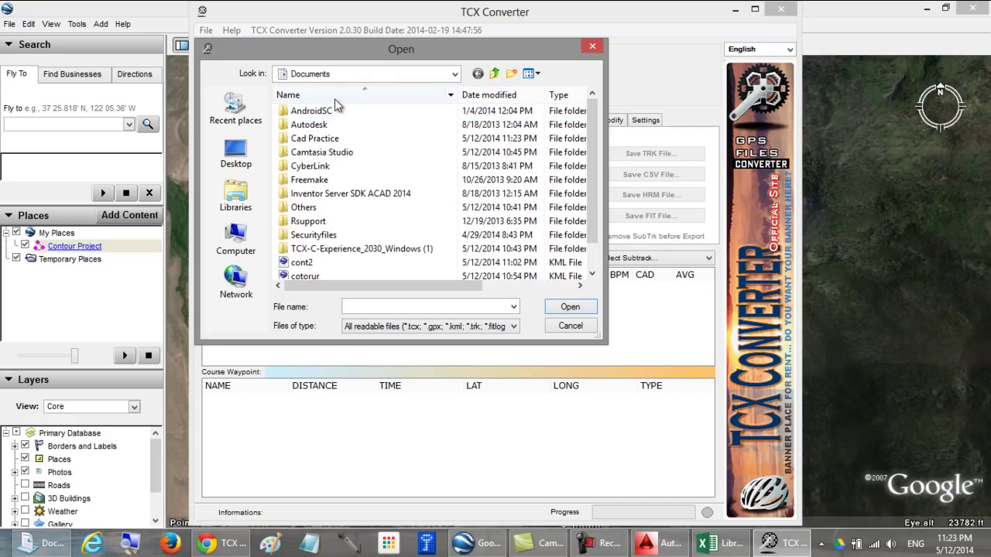
double_click(331, 138)
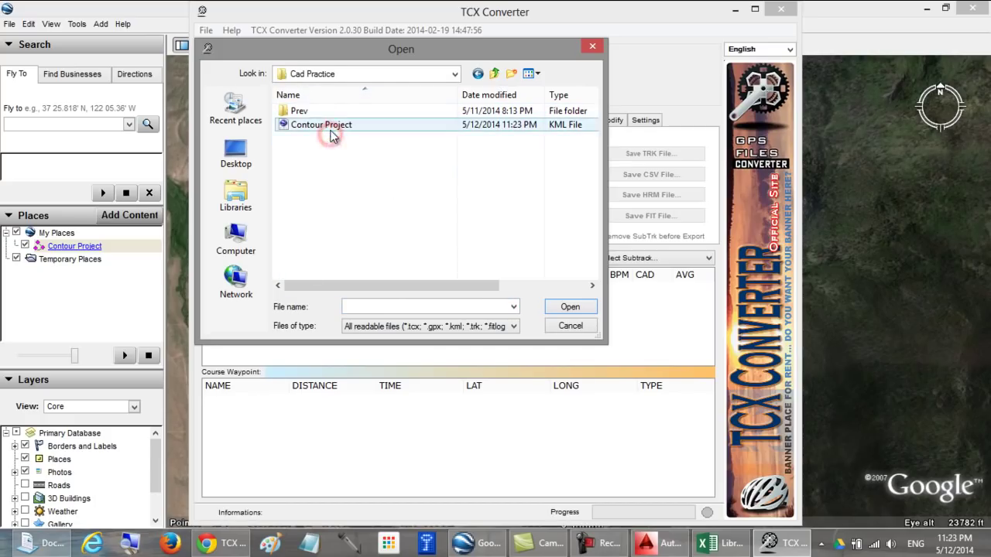
click(331, 127)
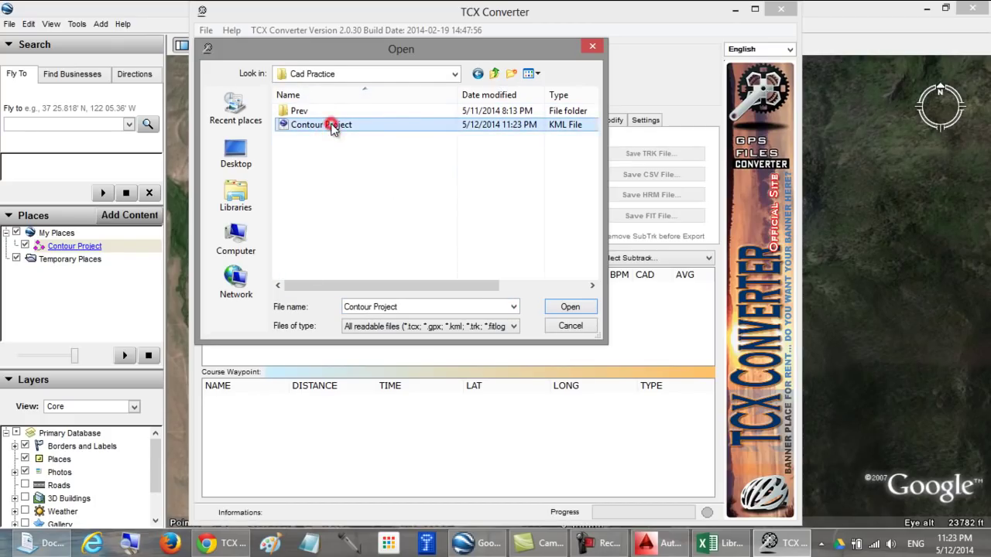
click(567, 307)
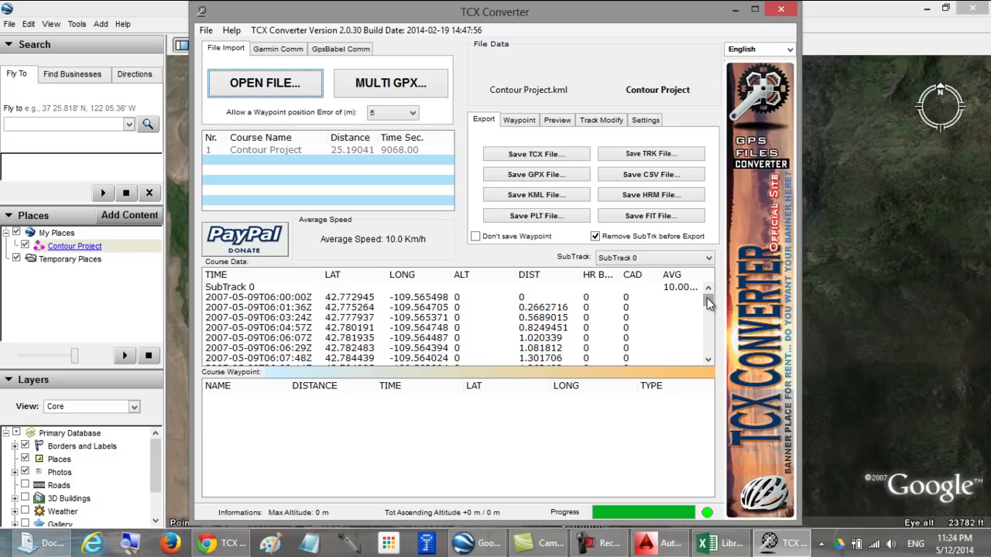
drag(707, 298, 710, 293)
click(606, 121)
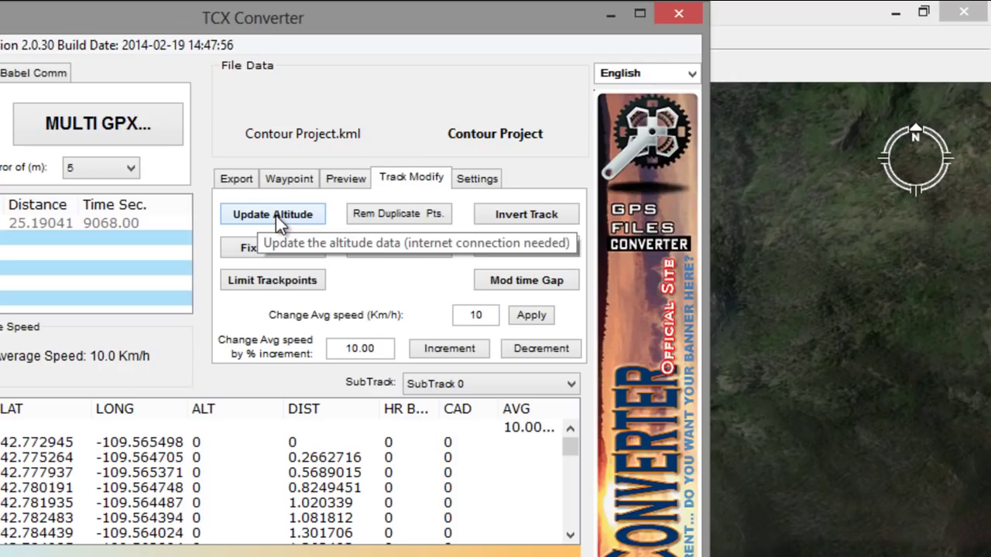
Update the track altitudes from elevation data, giving points like 2201 m up to 2415 m
click(276, 217)
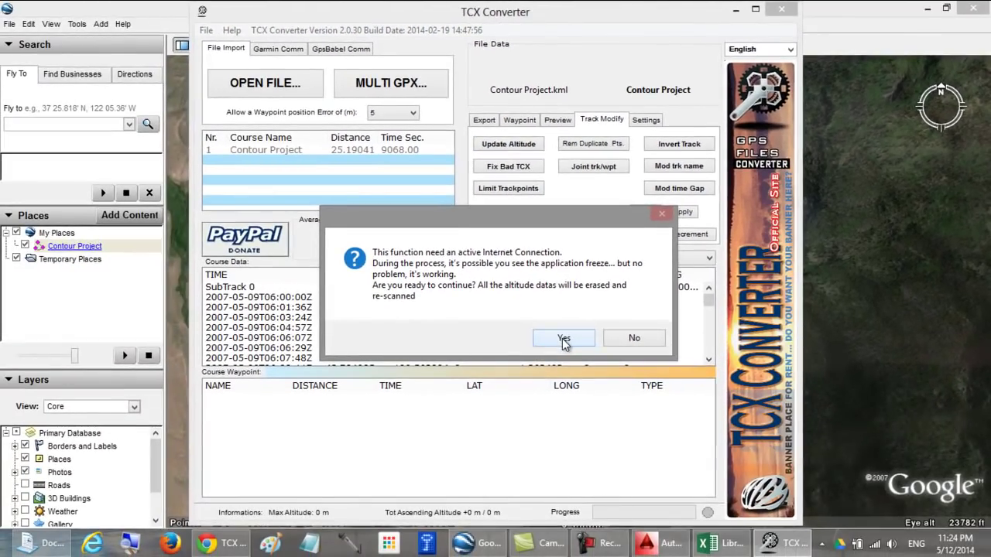
click(558, 343)
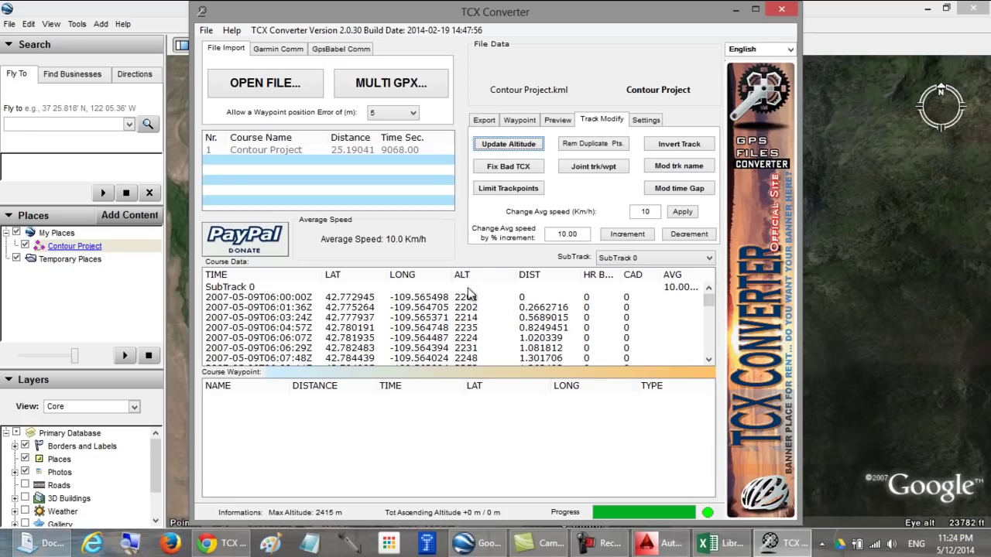
mouse_move(708, 297)
mouse_down()
mouse_move(710, 356)
mouse_move(706, 289)
mouse_up()
Export the track as the CSV file 'Contour Project' into Cad Practice, using comma separators
click(485, 122)
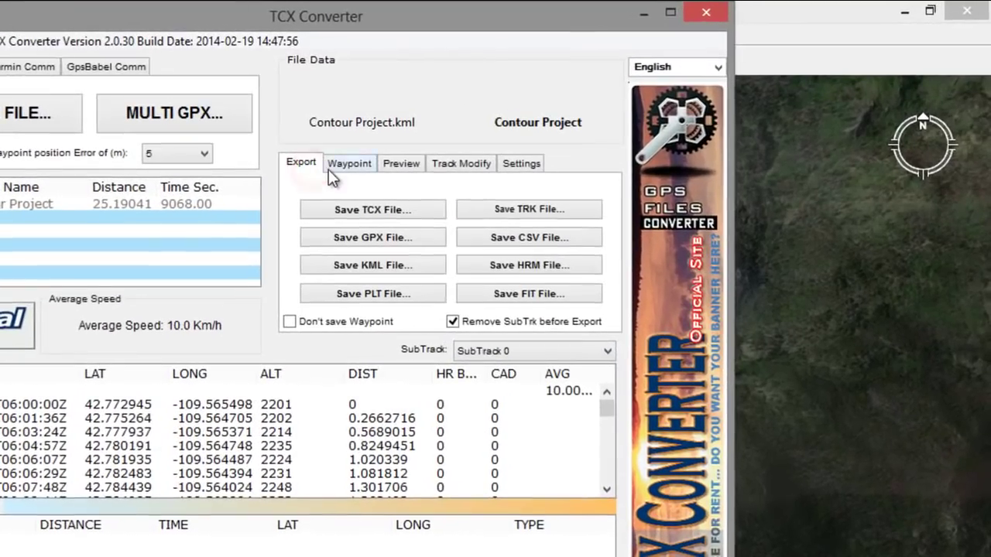
click(526, 238)
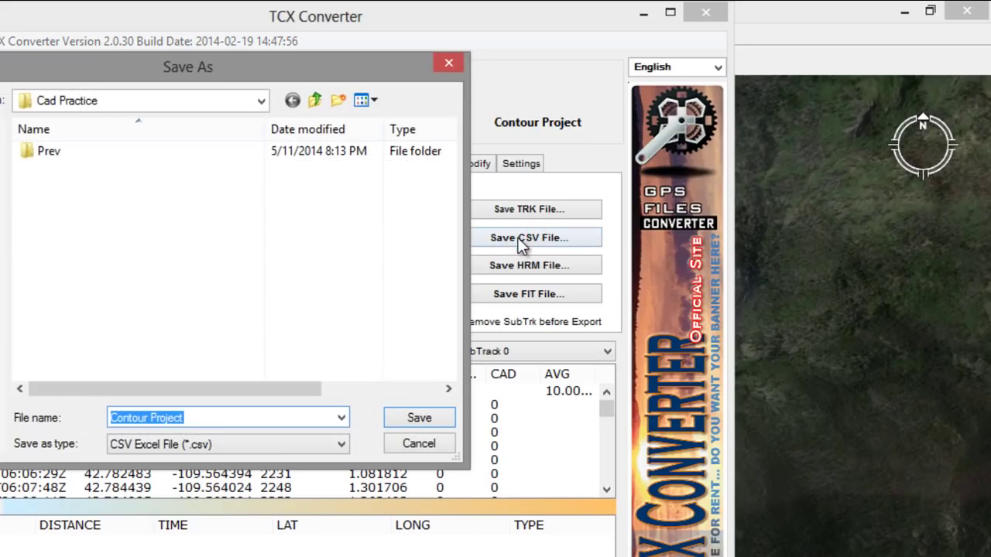
click(413, 417)
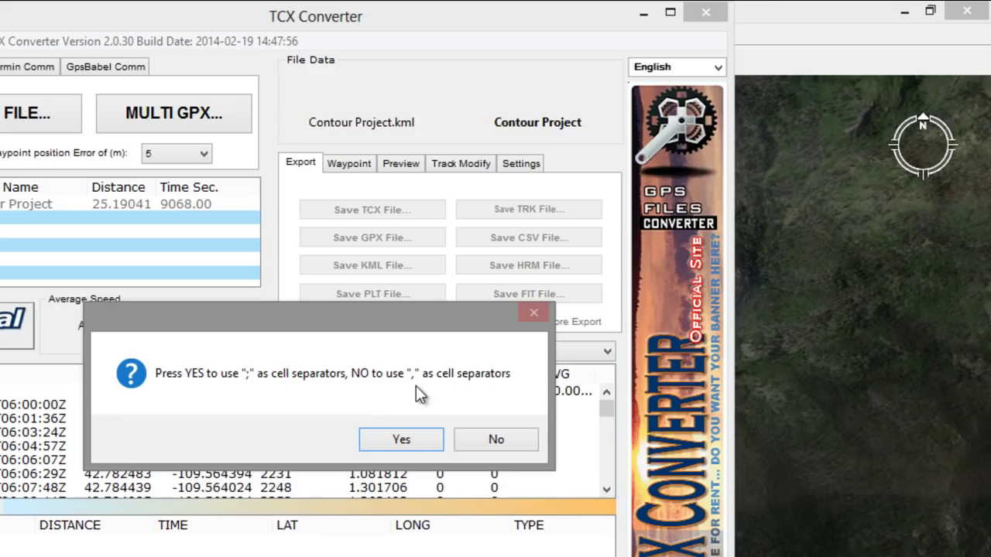
click(496, 440)
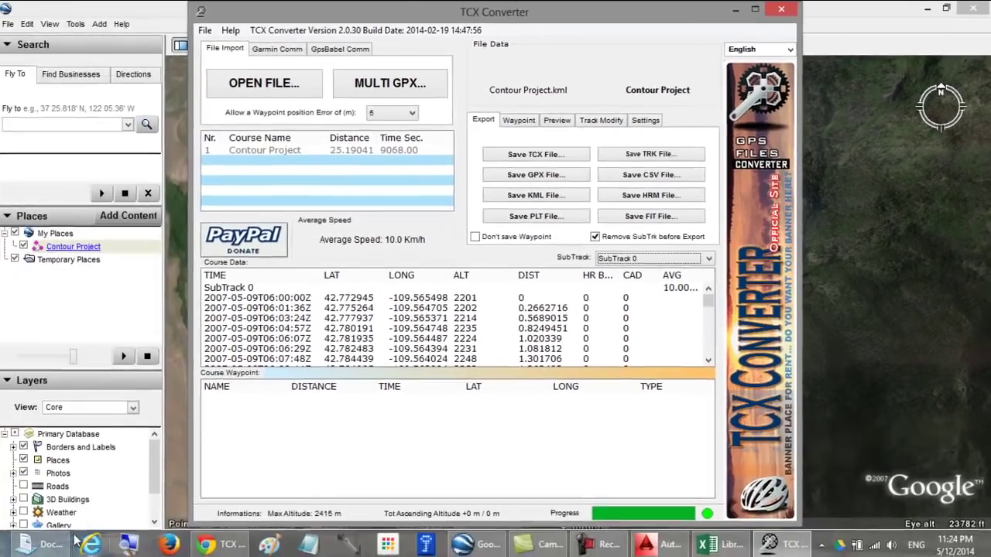
Open the Contour Project CSV from the Cad Practice folder in Excel via File Explorer
click(46, 545)
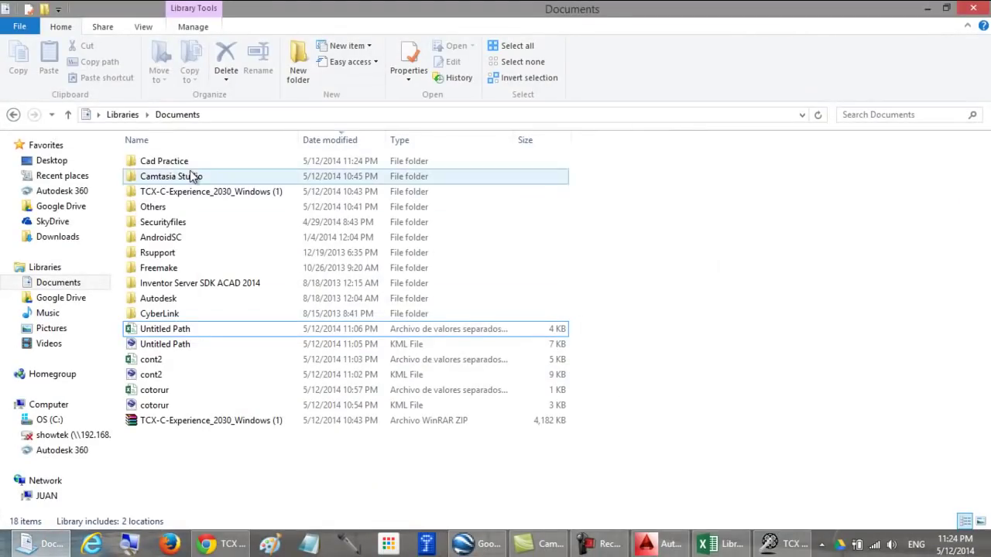
double_click(188, 161)
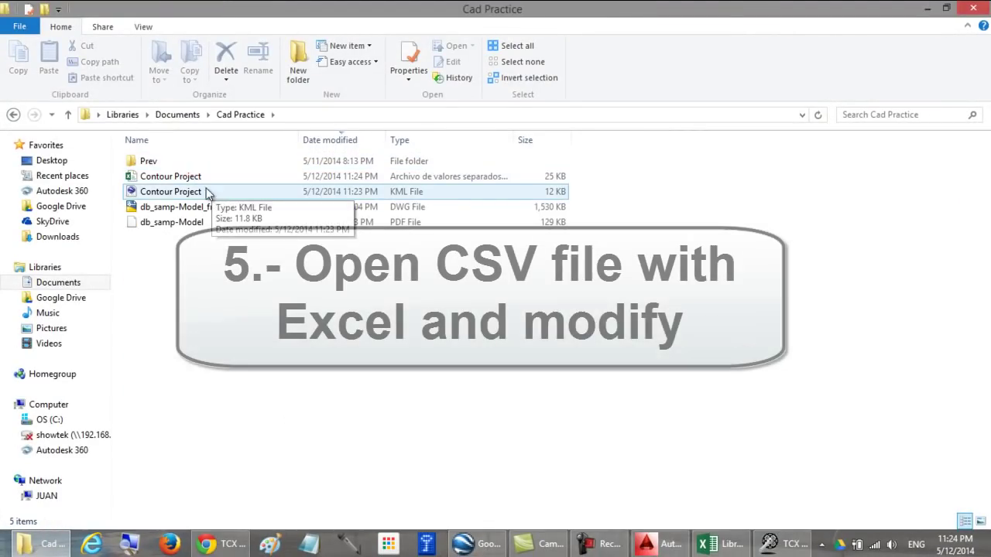
mouse_move(170, 176)
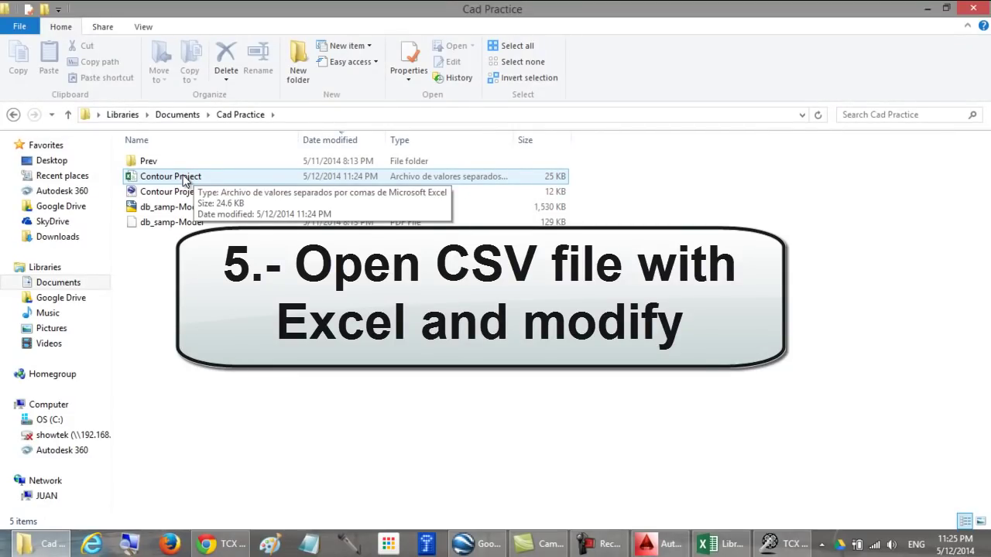
double_click(184, 178)
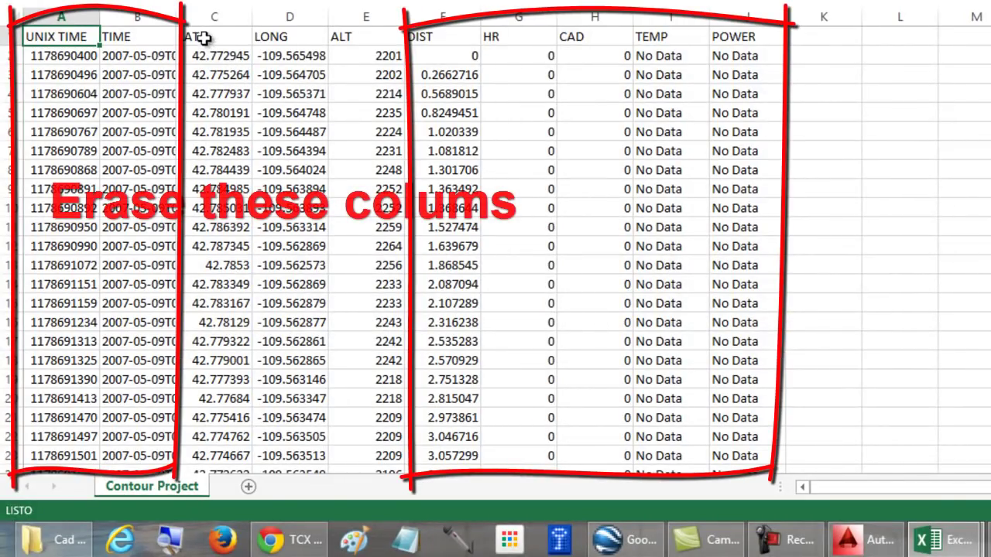
Move the latitude column after longitude so longitude fills column A and latitude column B
click(65, 15)
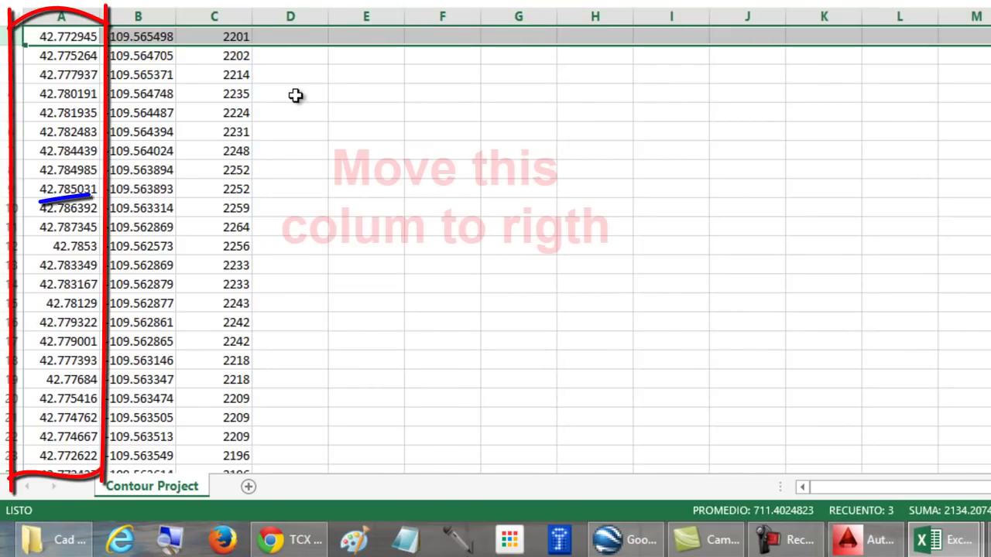
click(293, 93)
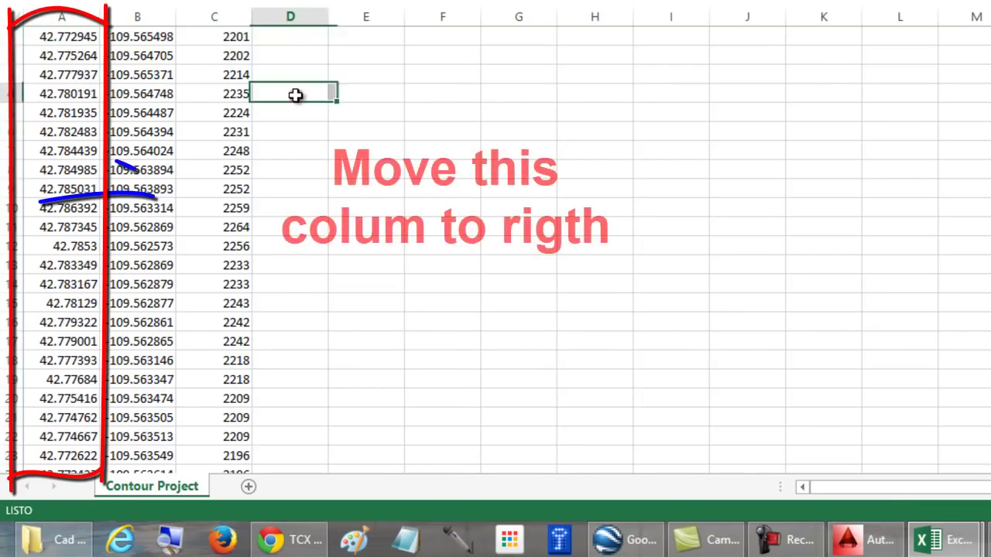
click(72, 14)
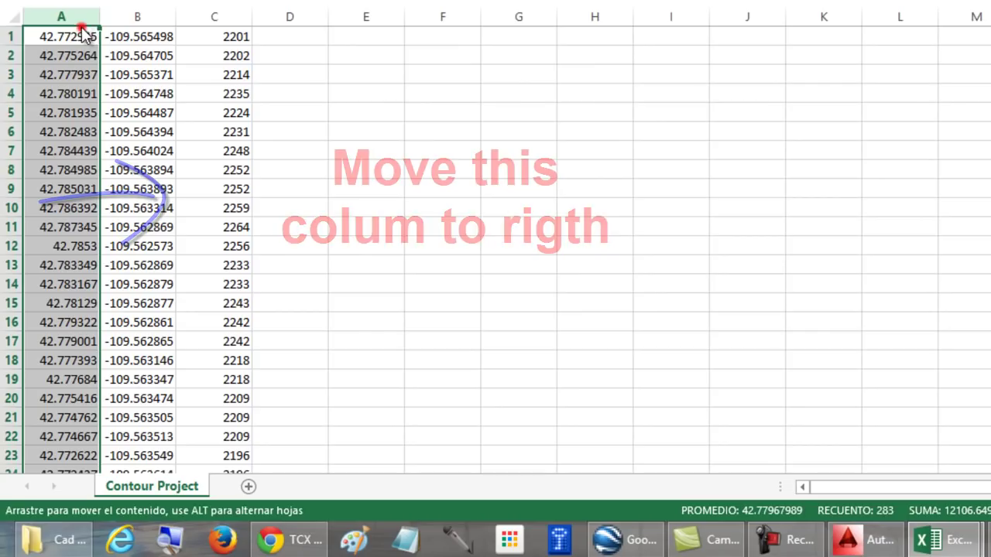
shift+drag(78, 31, 232, 144)
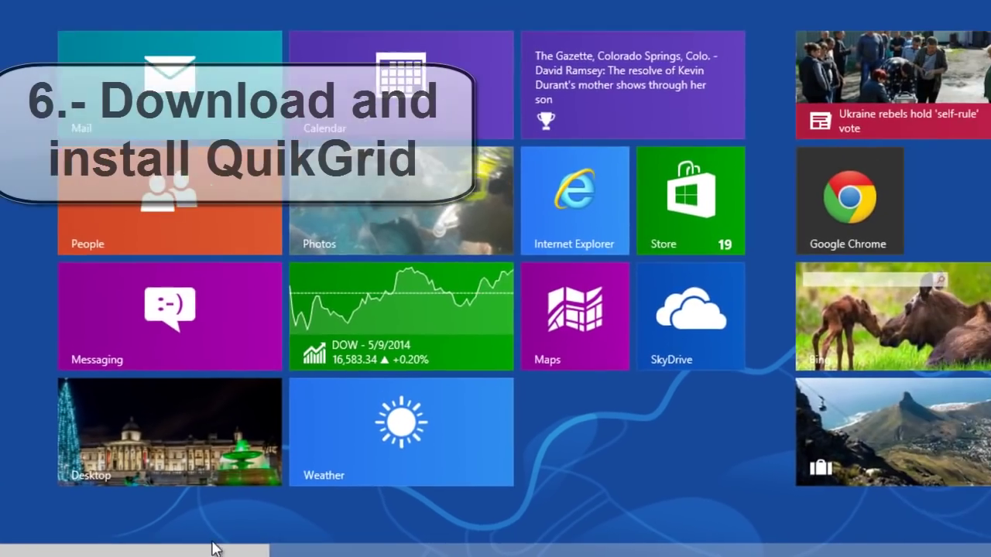
drag(215, 548, 960, 551)
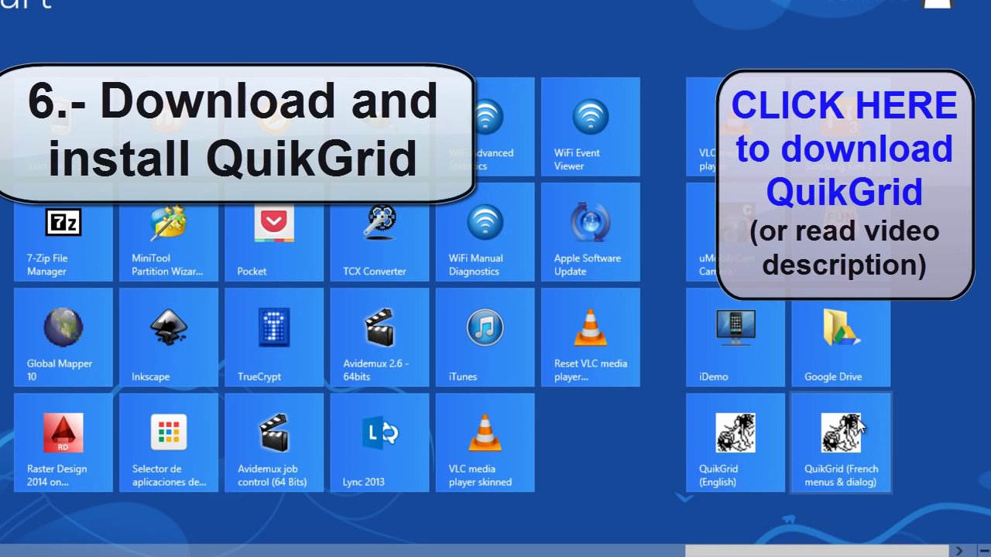
Launch English QuikGrid and load Contour Project.csv as metric XYZ data points
click(736, 430)
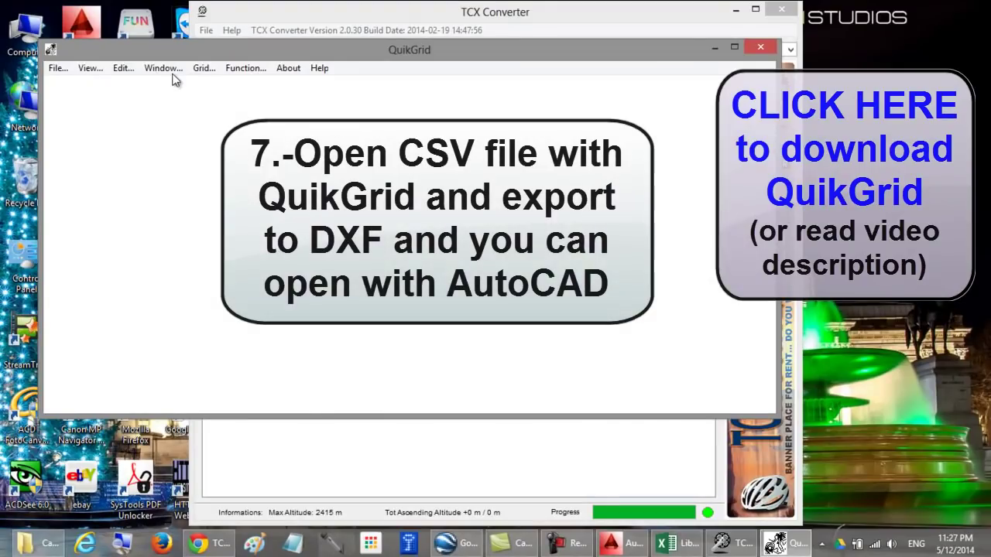
click(56, 68)
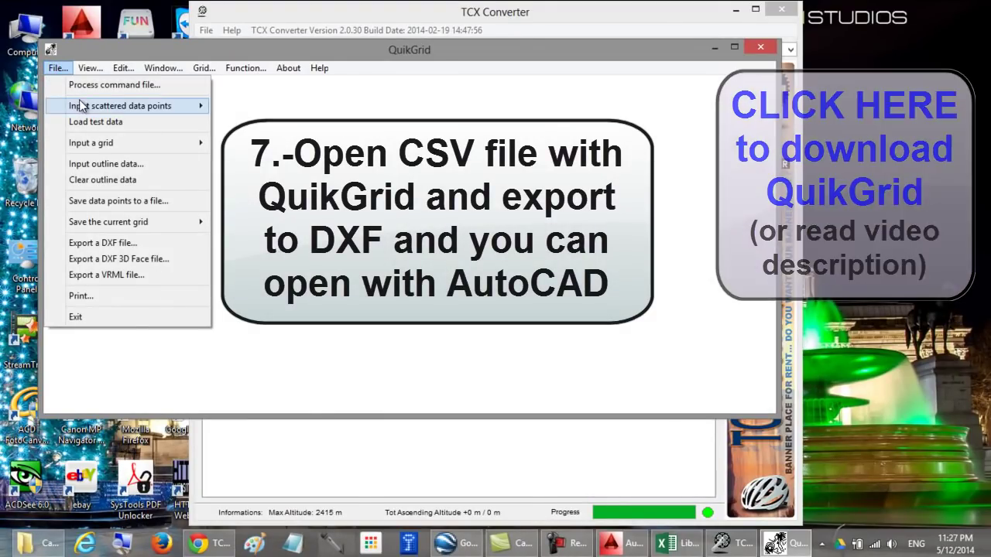
mouse_move(120, 106)
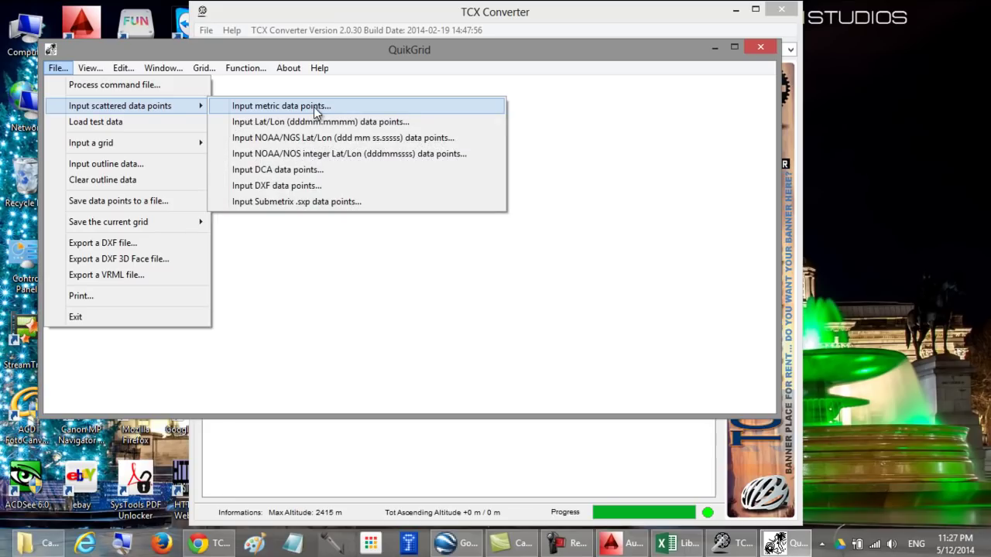
click(313, 106)
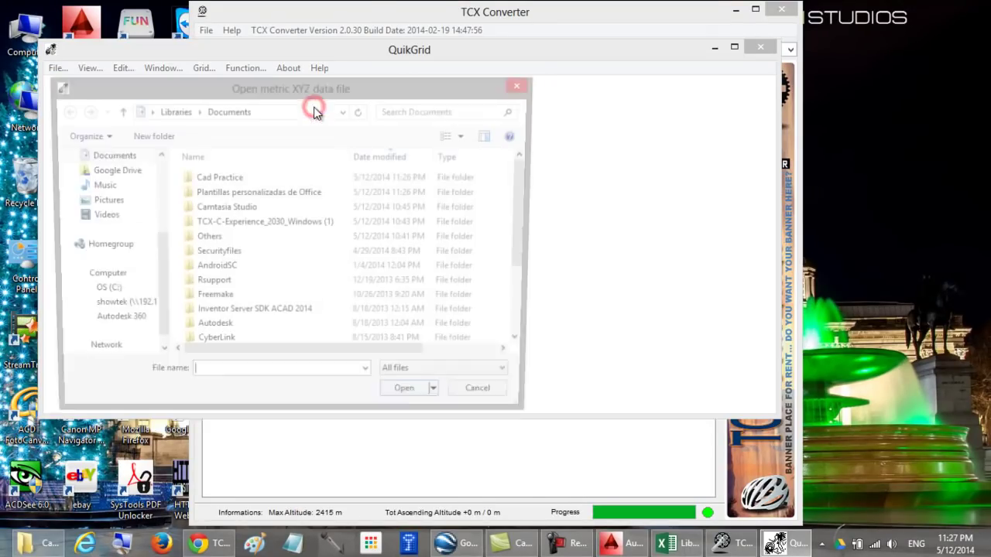
click(255, 178)
click(248, 193)
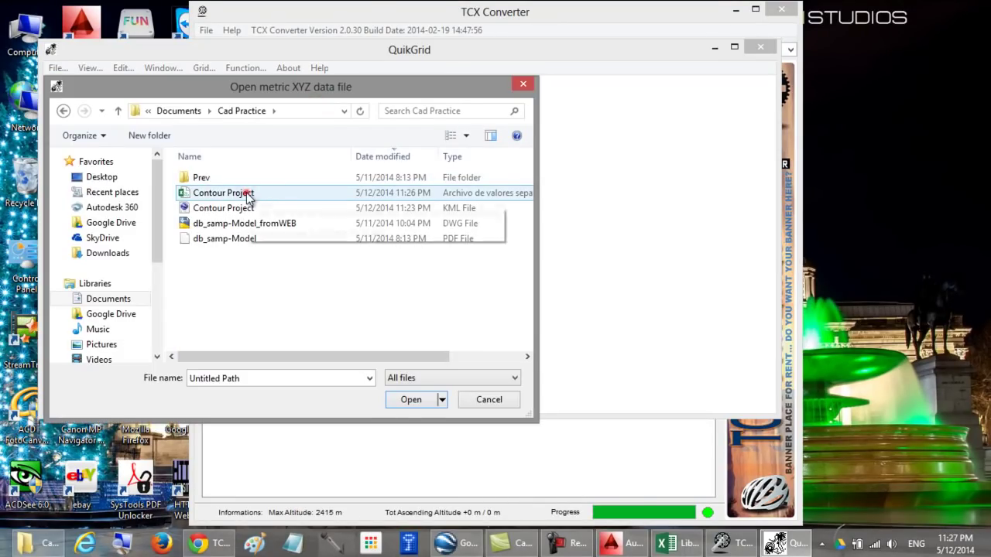
click(412, 399)
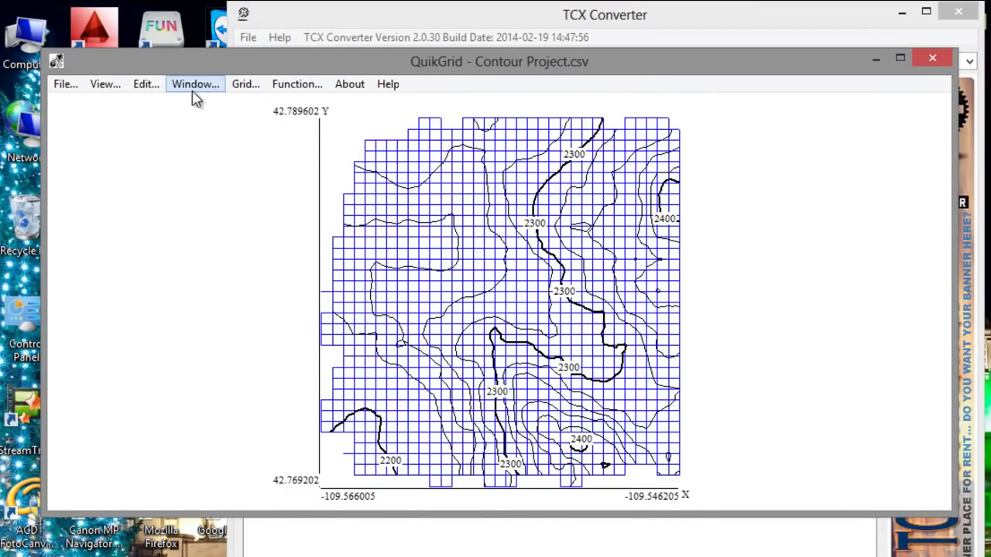
Set the distance between labelled bold contour lines from 100 to 50
click(153, 91)
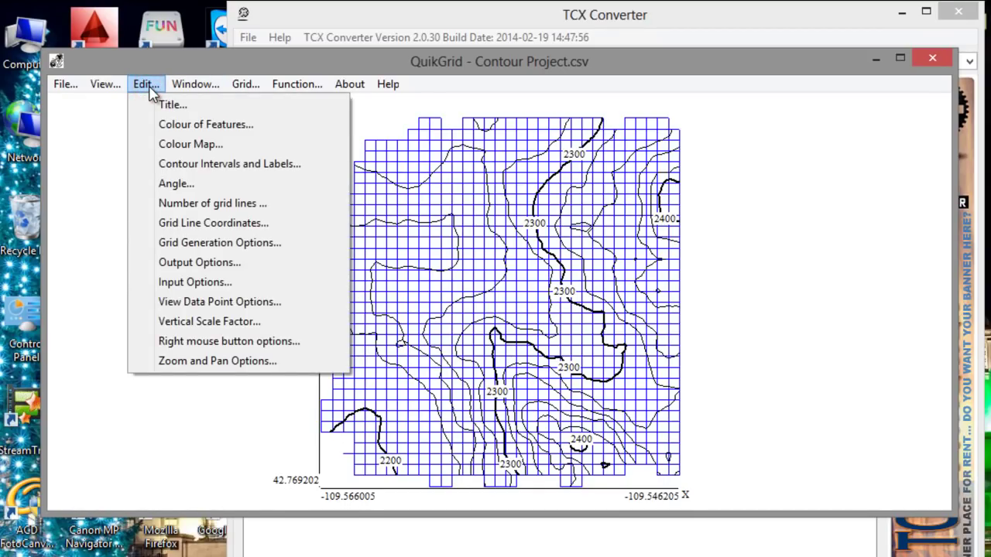
click(176, 164)
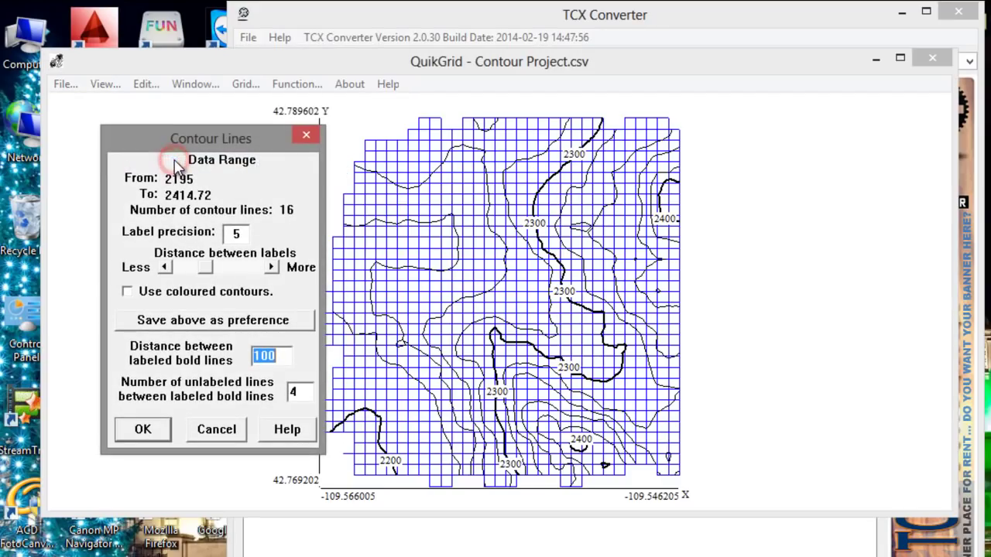
click(277, 358)
double_click(277, 358)
text(50)
click(142, 430)
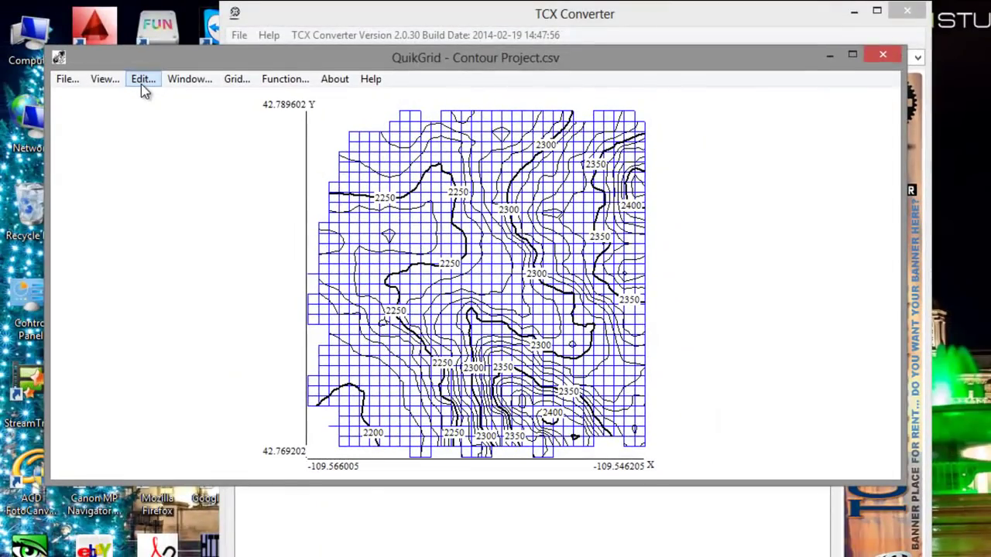
Review and confirm QuikGrid's DXF data output options
click(140, 83)
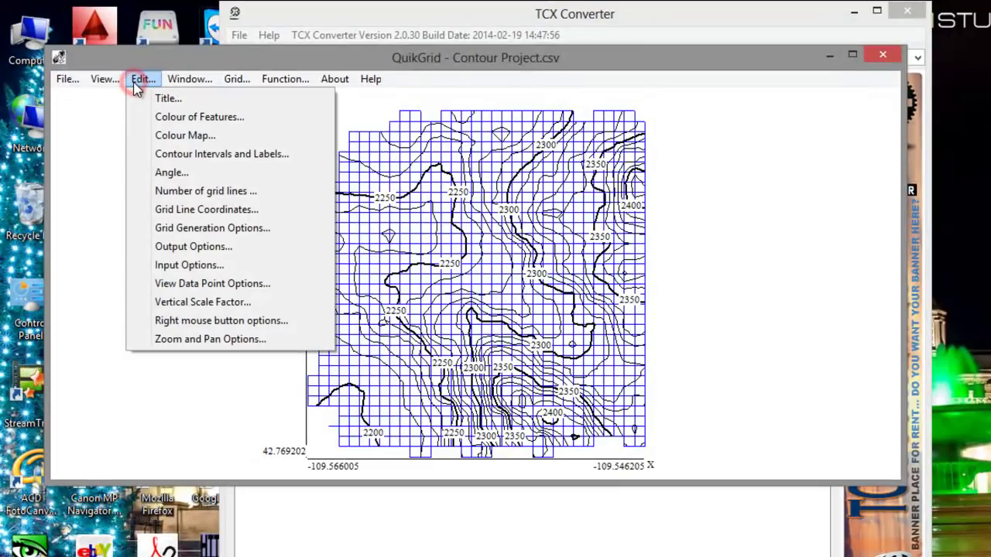
click(230, 248)
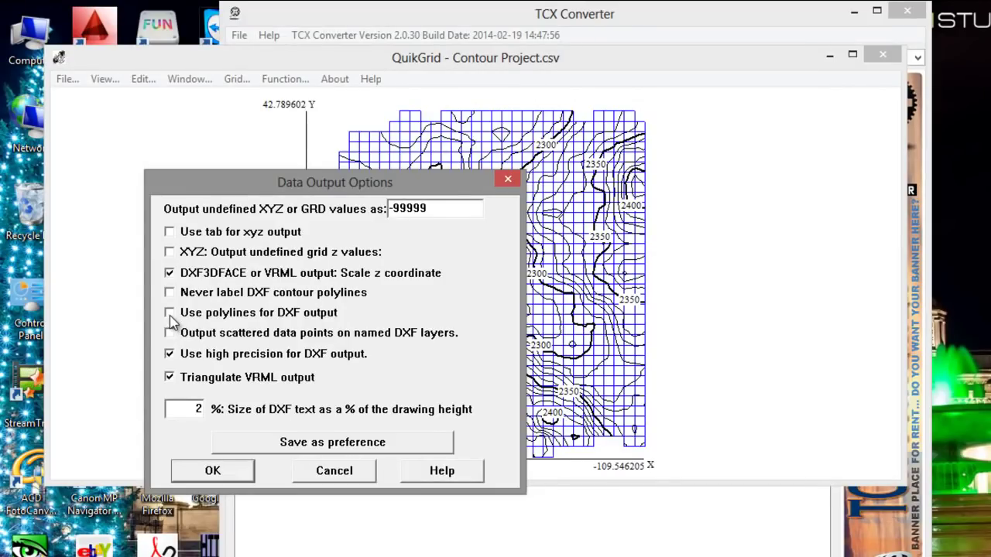
click(221, 472)
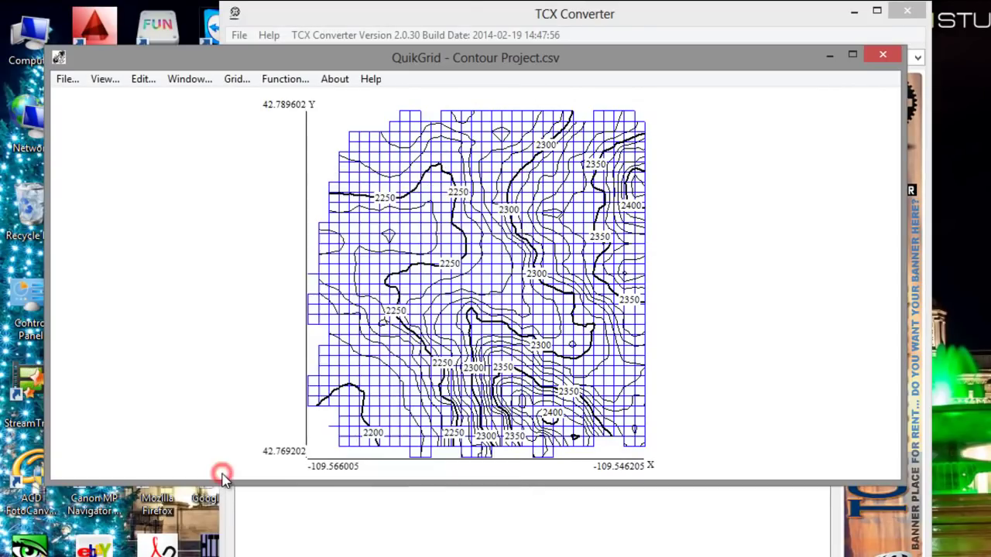
click(69, 85)
mouse_move(139, 122)
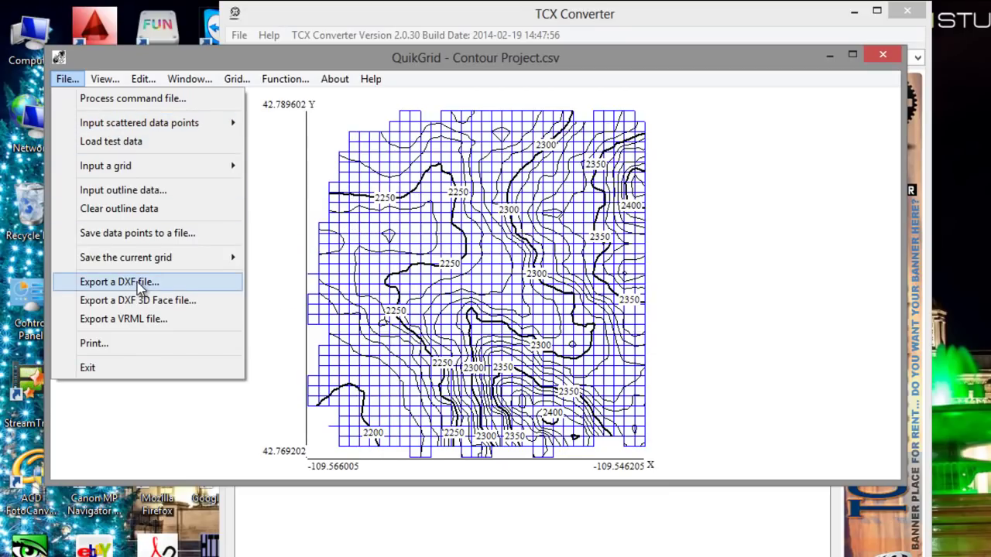
Export the contours as the DXF file 'Contour Project' into Cad Practice and select it in File Explorer
click(157, 286)
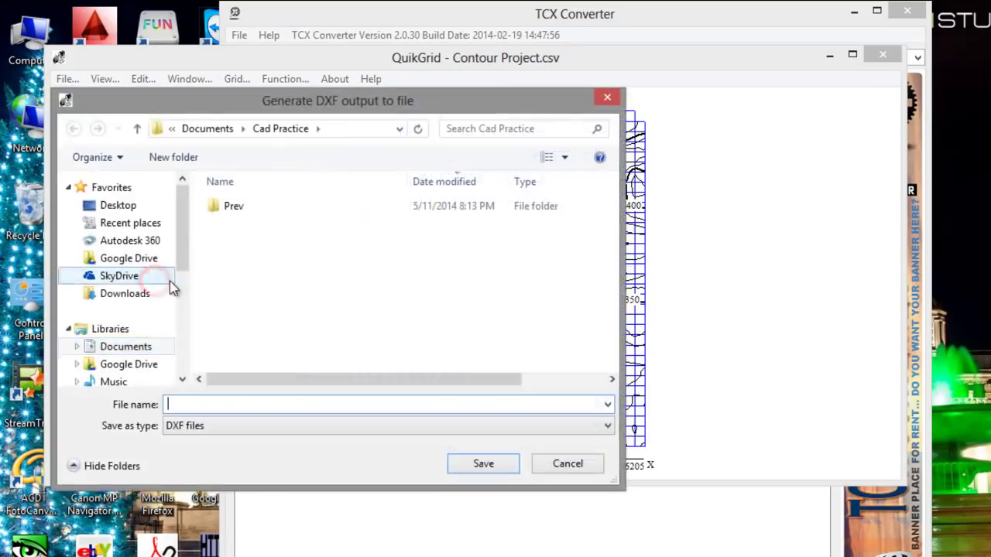
click(281, 406)
text(Cou)
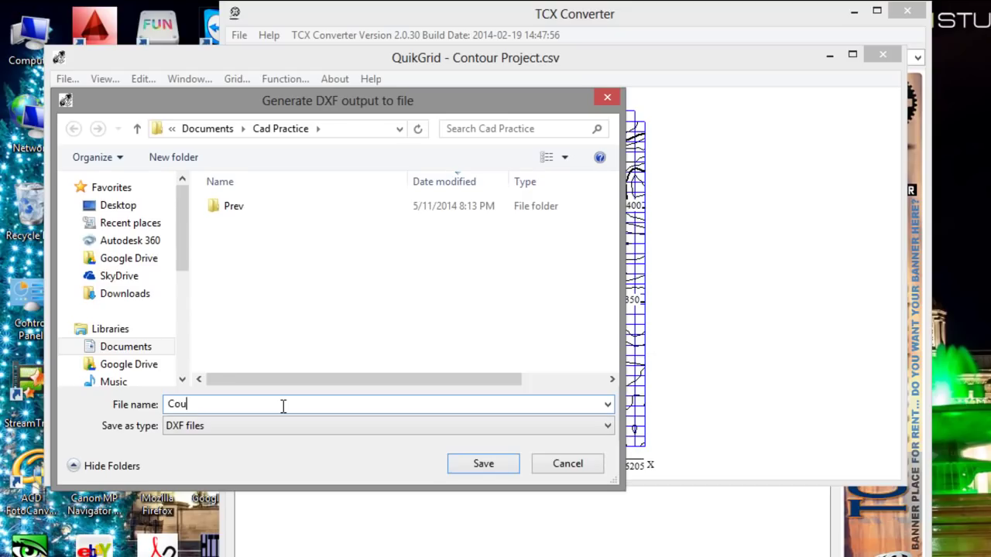
key(BackSpace)
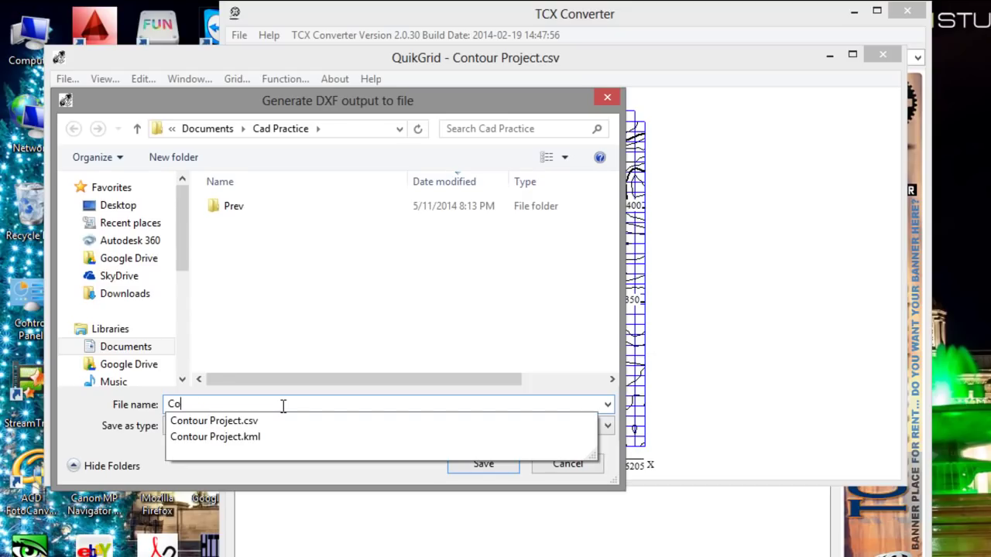
key(Down)
key(BackSpace)
key(BackSpace)
key(BackSpace)
click(317, 310)
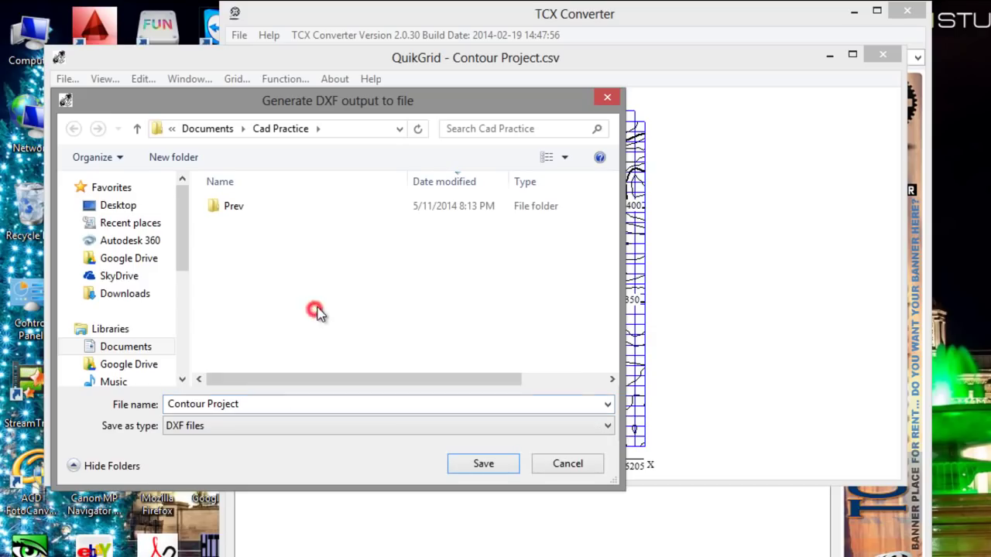
click(484, 464)
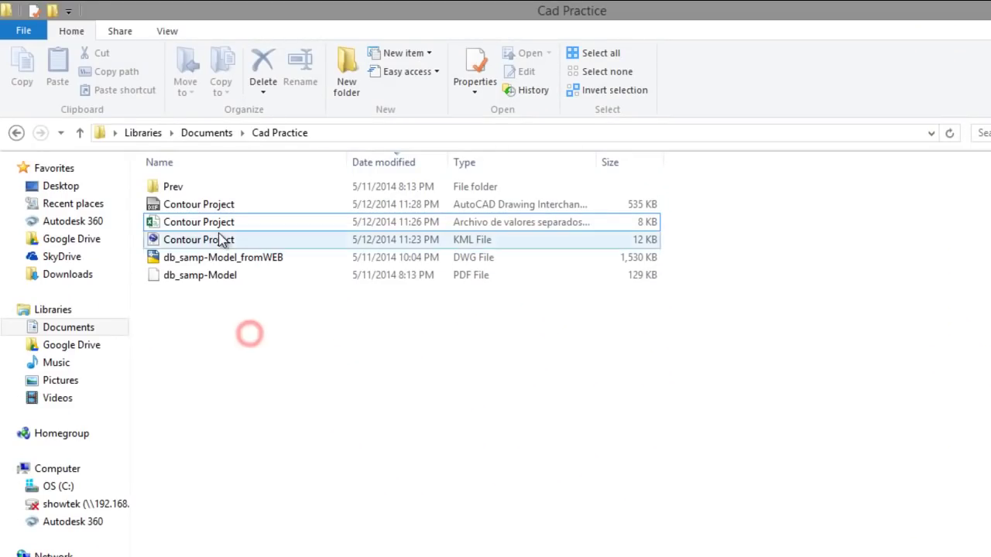
click(208, 205)
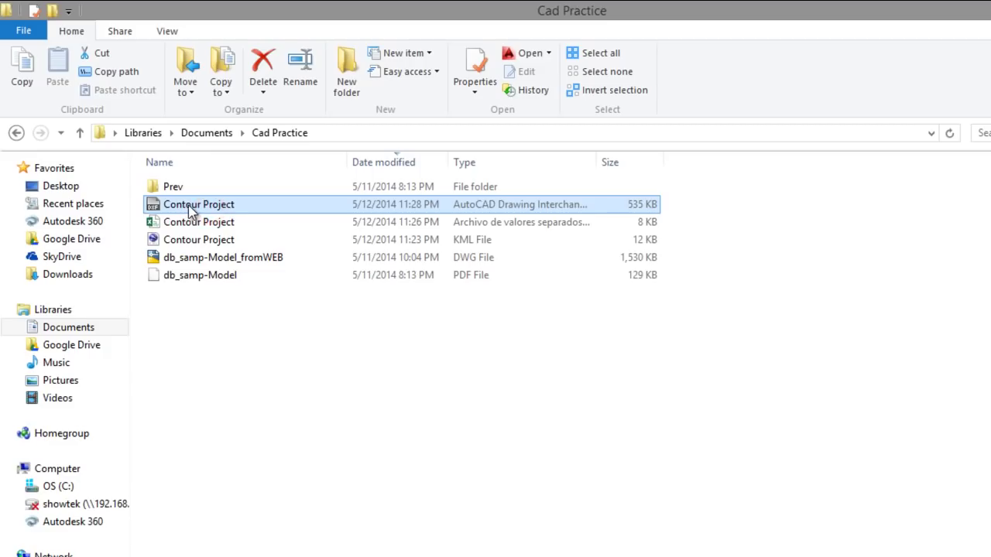
Open Contour Project.dxf in AutoCAD 2014 and zoom to extents with Z, E
double_click(195, 205)
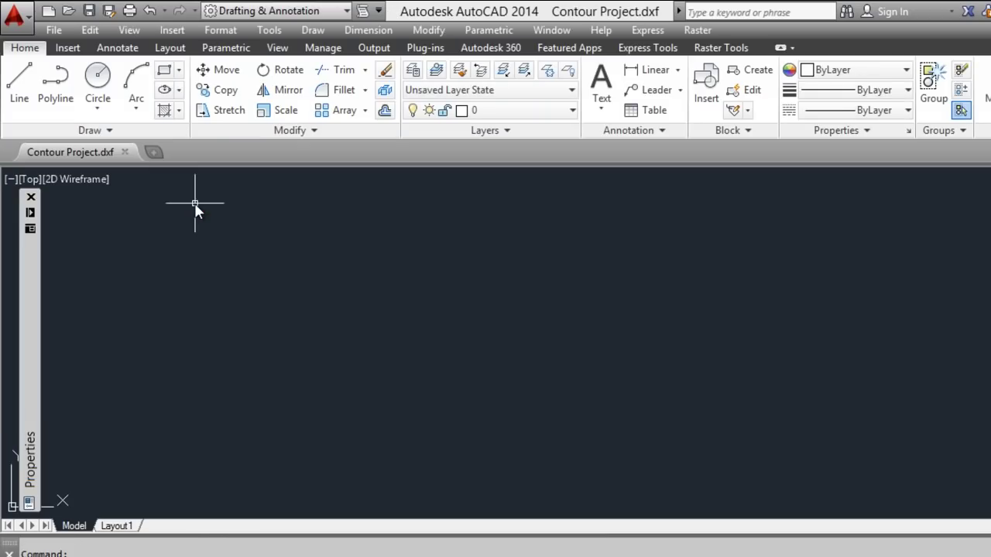
text(z)
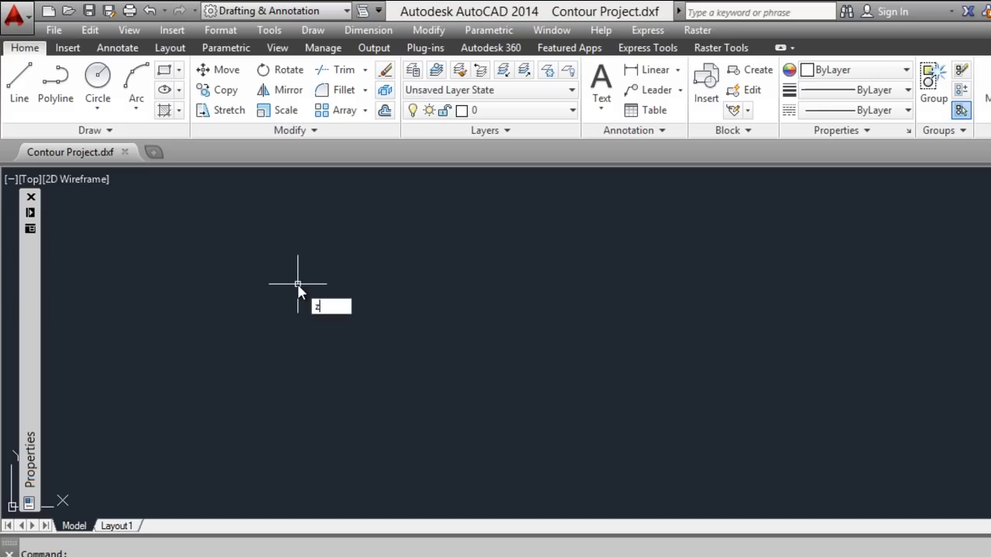
key(Return)
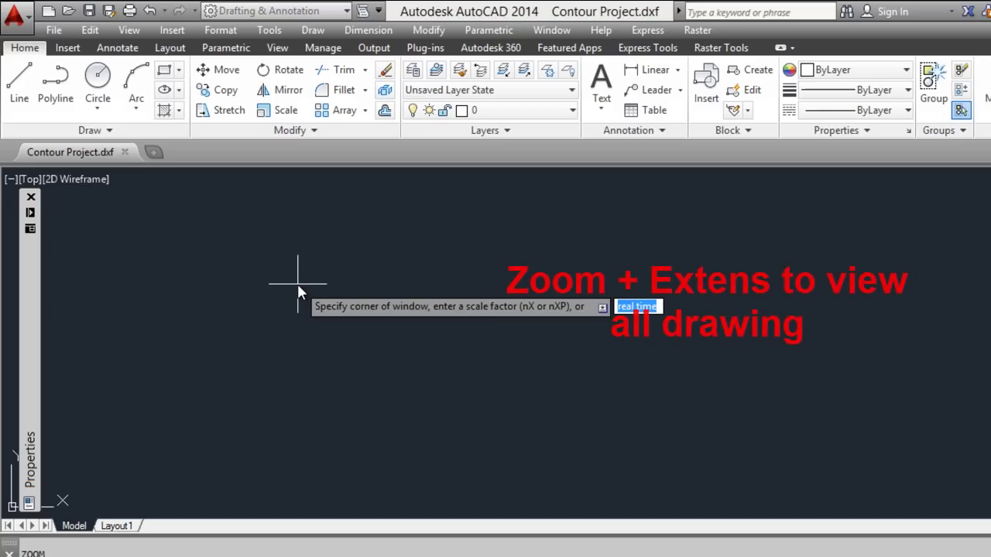
text(e)
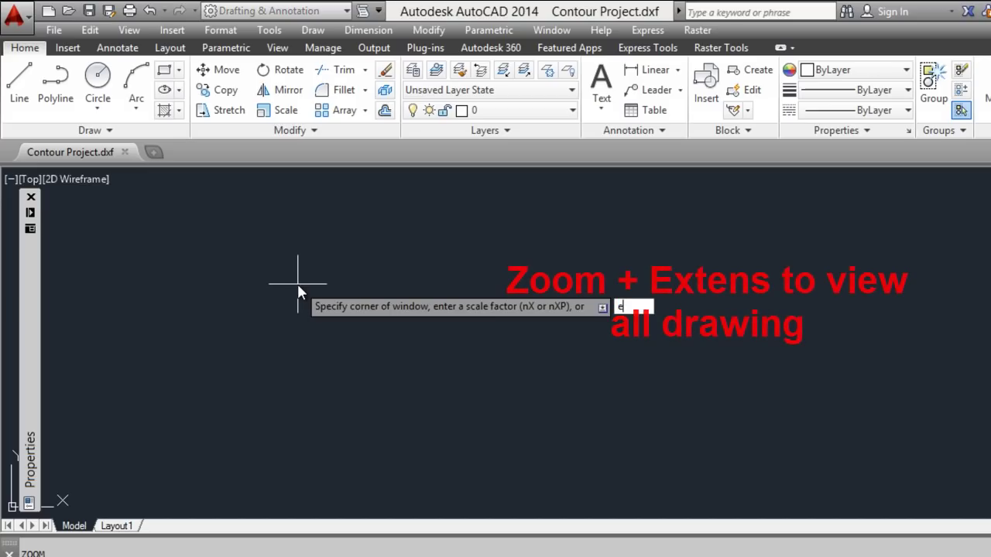
key(Return)
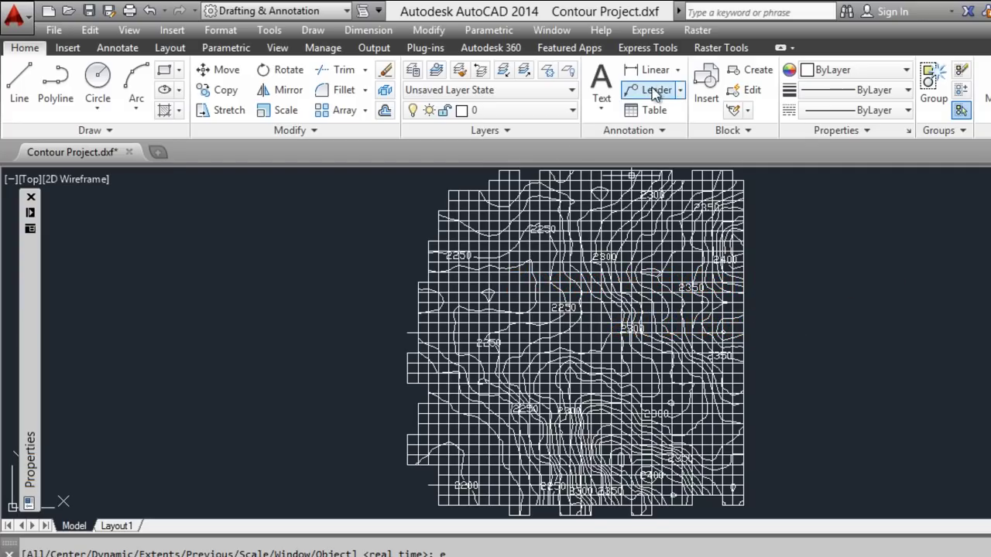
click(569, 112)
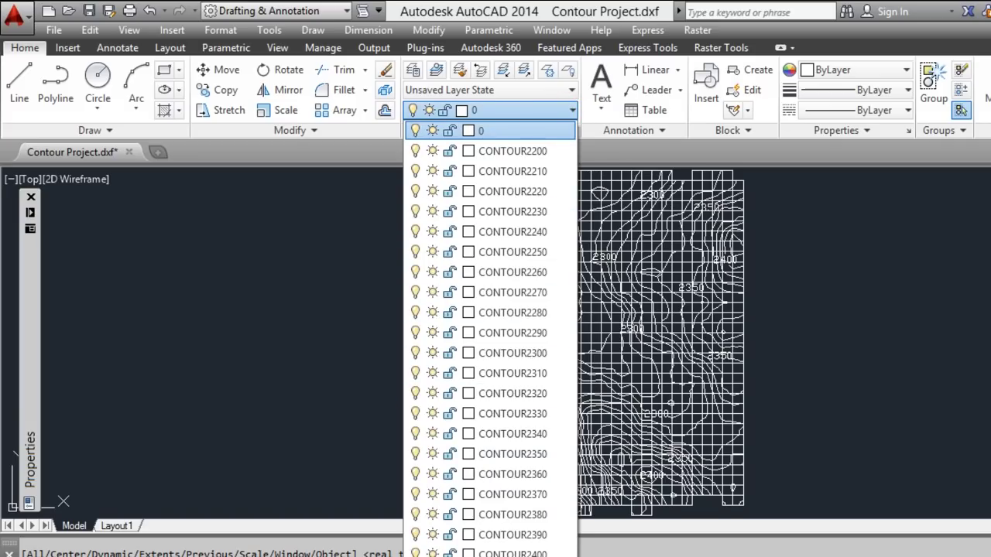
click(834, 315)
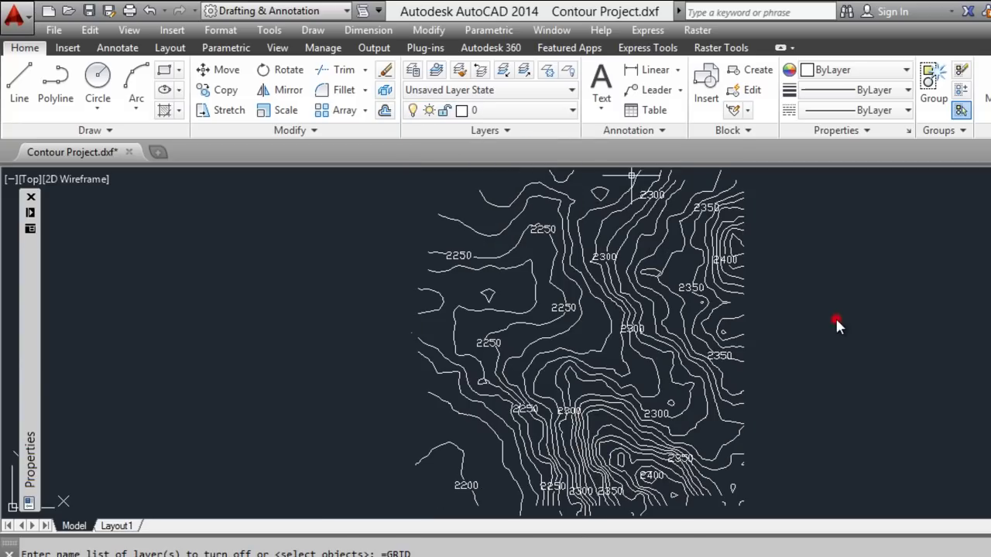
scroll(589, 260, up, 5)
scroll(591, 263, down, 3)
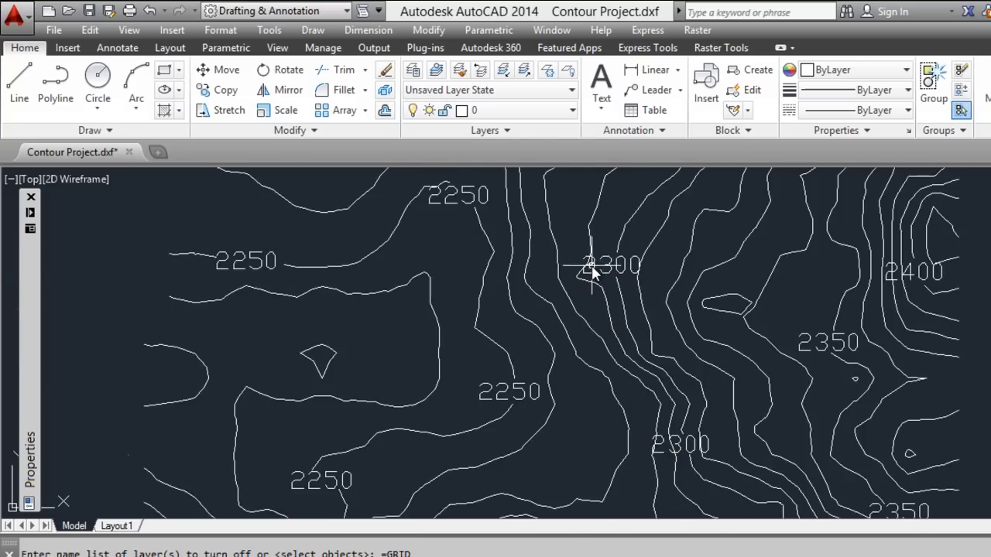
scroll(591, 267, down, 3)
scroll(545, 263, up, 4)
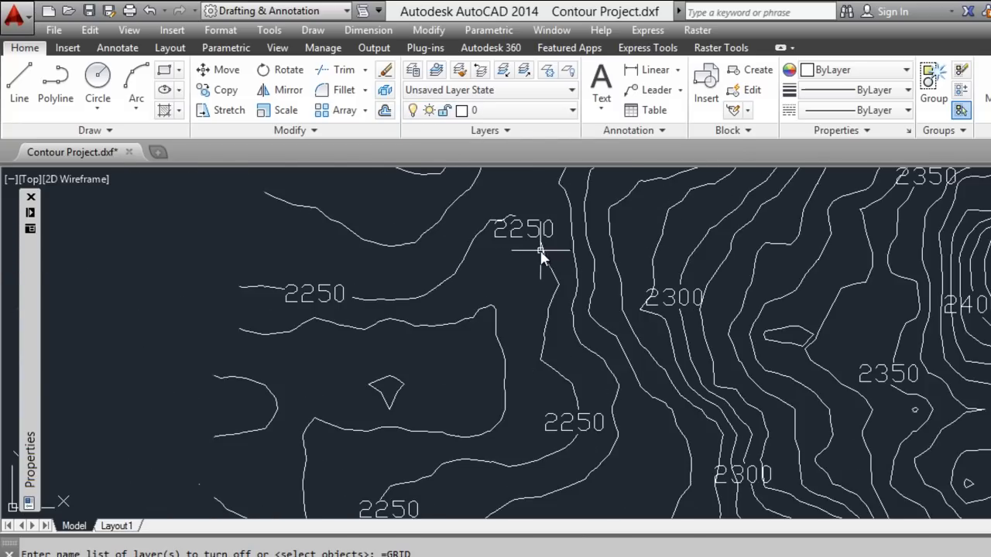
scroll(538, 293, down, 4)
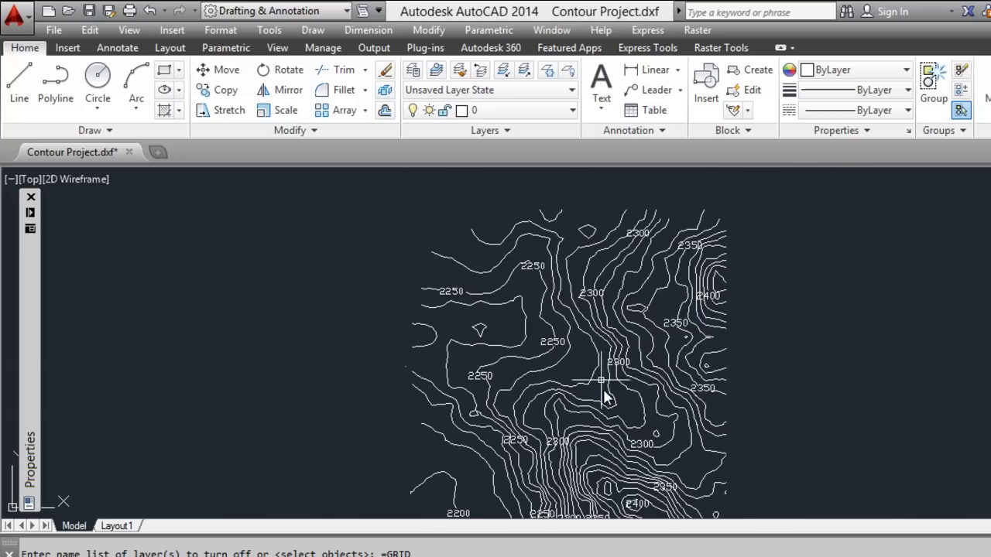
scroll(606, 397, up, 4)
scroll(593, 376, down, 4)
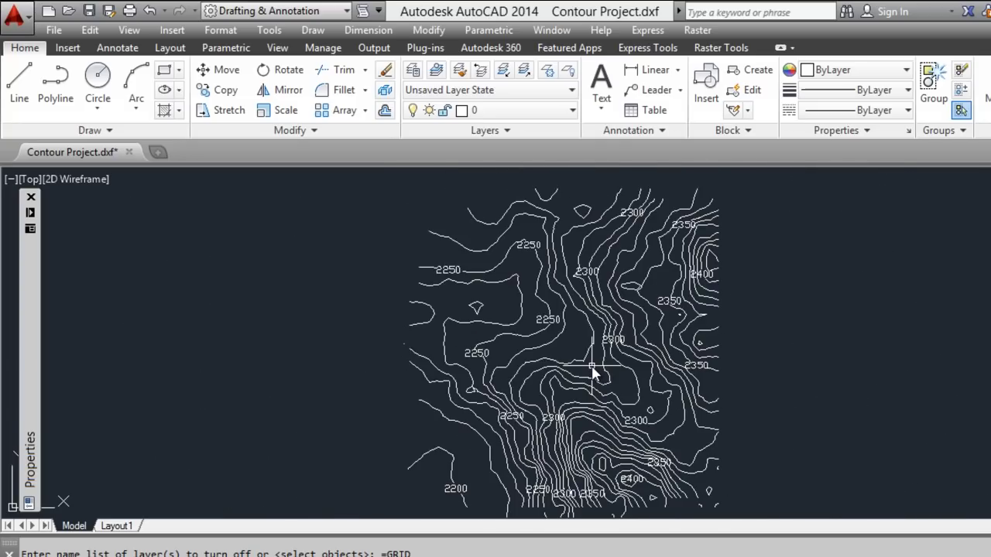
scroll(570, 348, up, 4)
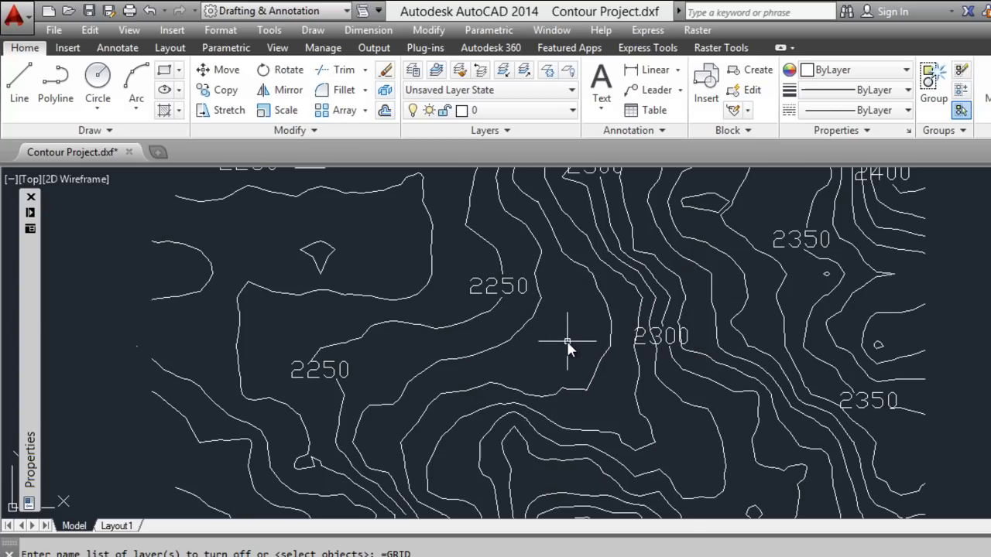
click(463, 322)
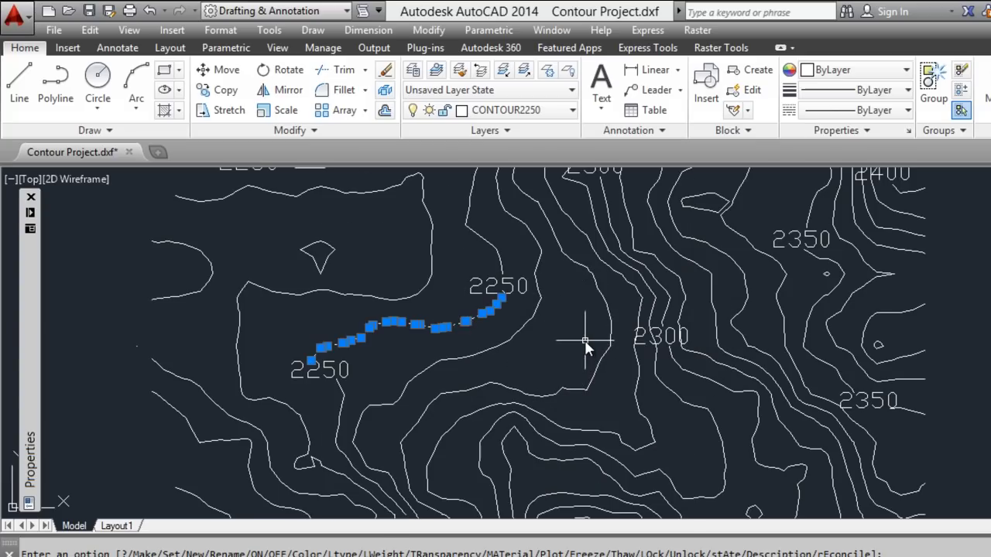
Check which layer the 2300 contour is on, clear the selection, and show the layer list
key(Escape)
scroll(585, 340, down, 2)
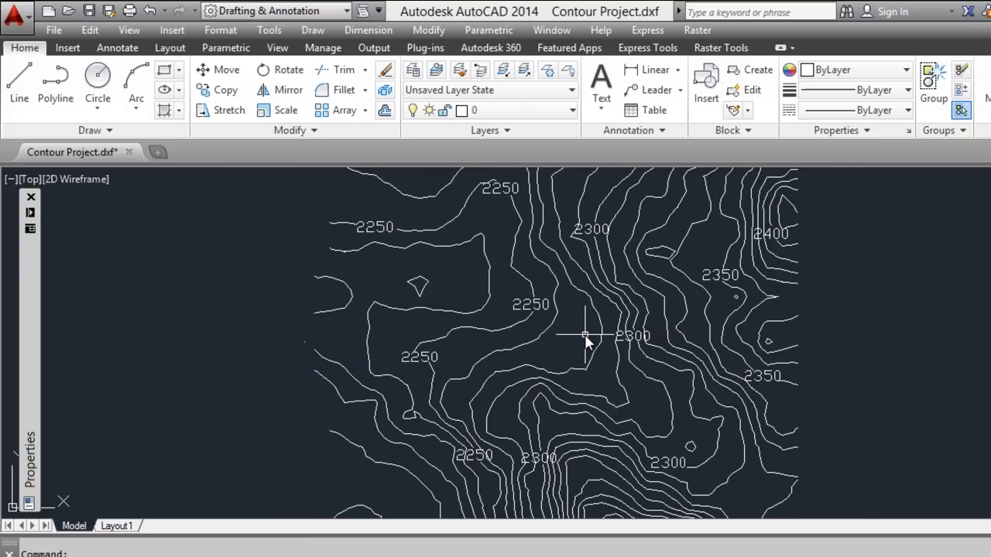
scroll(585, 341, down, 4)
scroll(584, 334, up, 4)
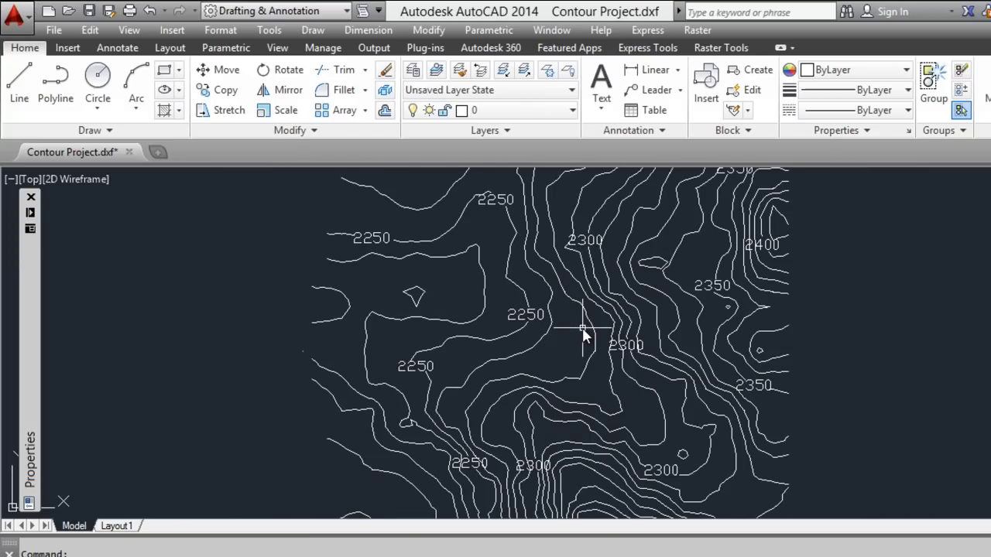
scroll(583, 310, down, 1)
scroll(581, 300, down, 1)
scroll(588, 302, down, 2)
scroll(613, 307, up, 4)
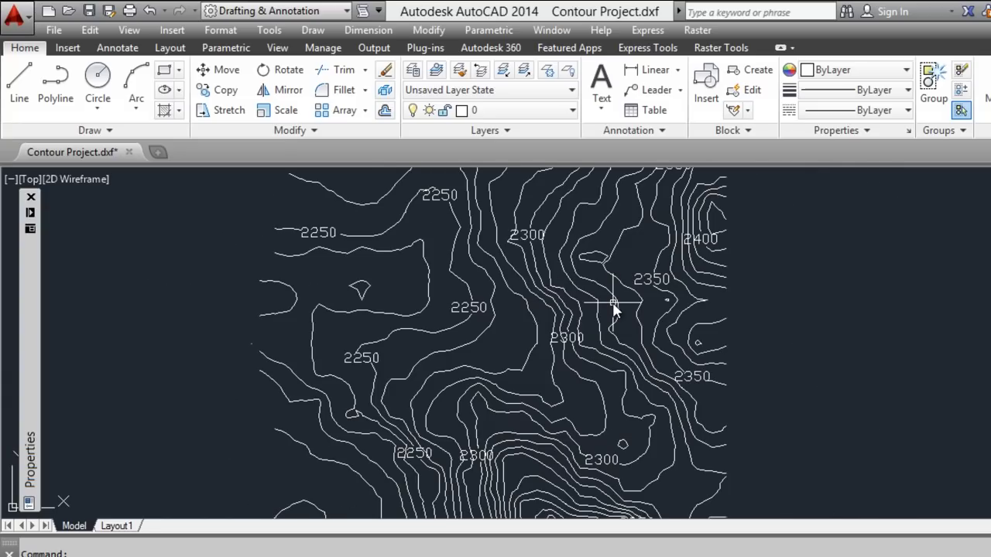
click(638, 418)
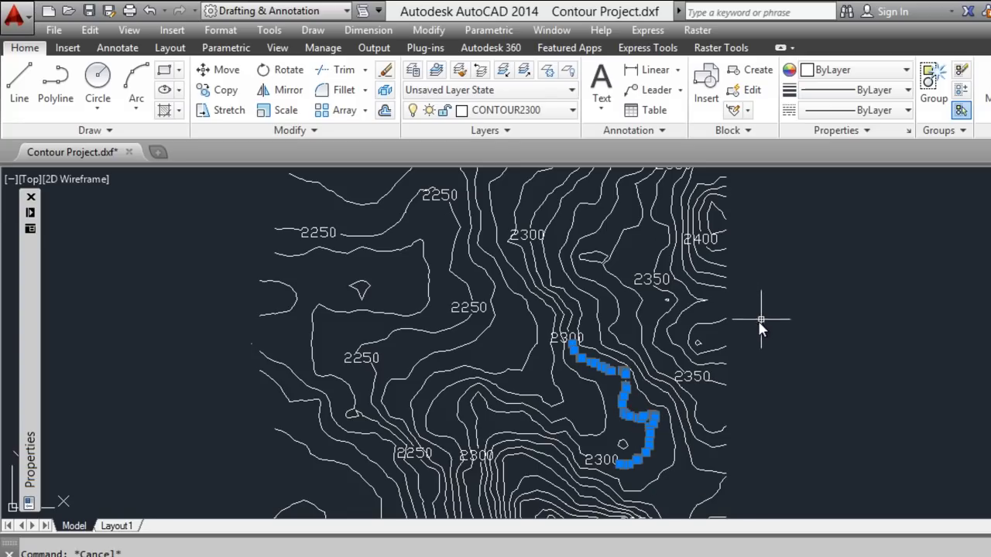
key(Delete)
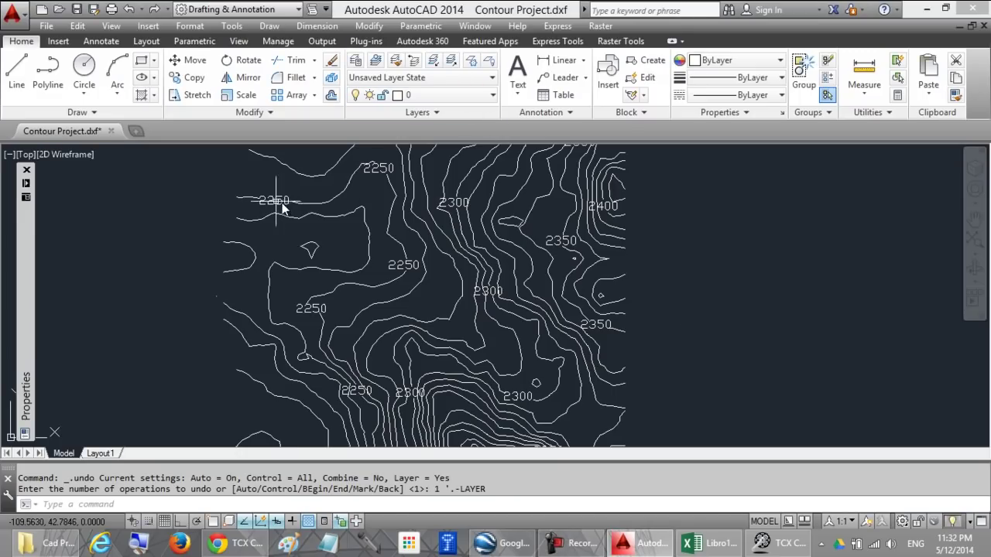
click(437, 95)
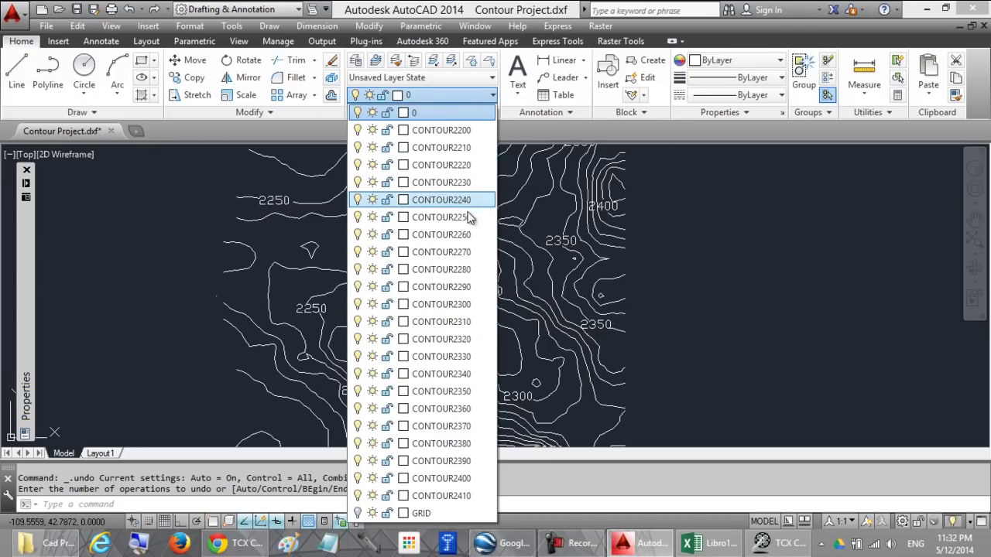
Set the CONTOUR2250 and CONTOUR2300 layer colours to red
click(403, 217)
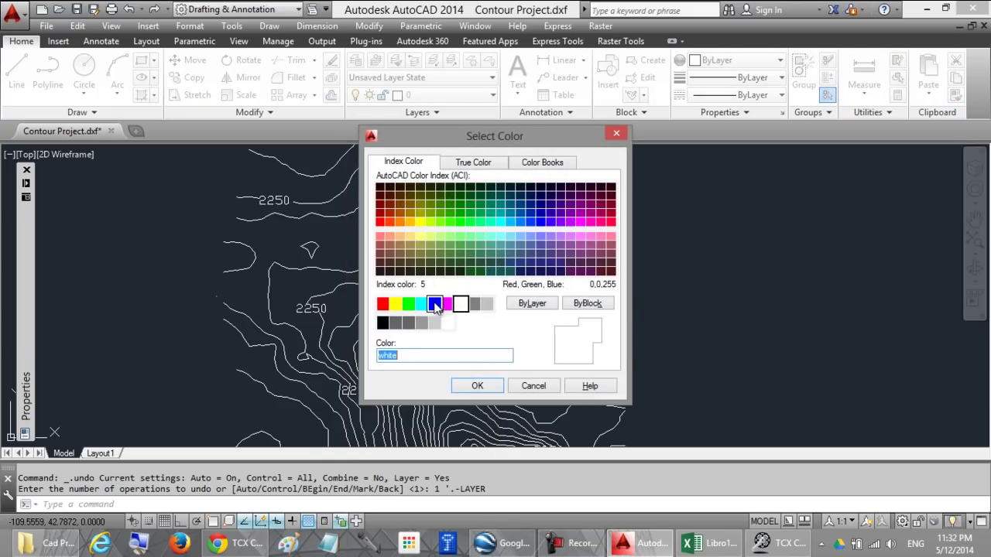
click(383, 305)
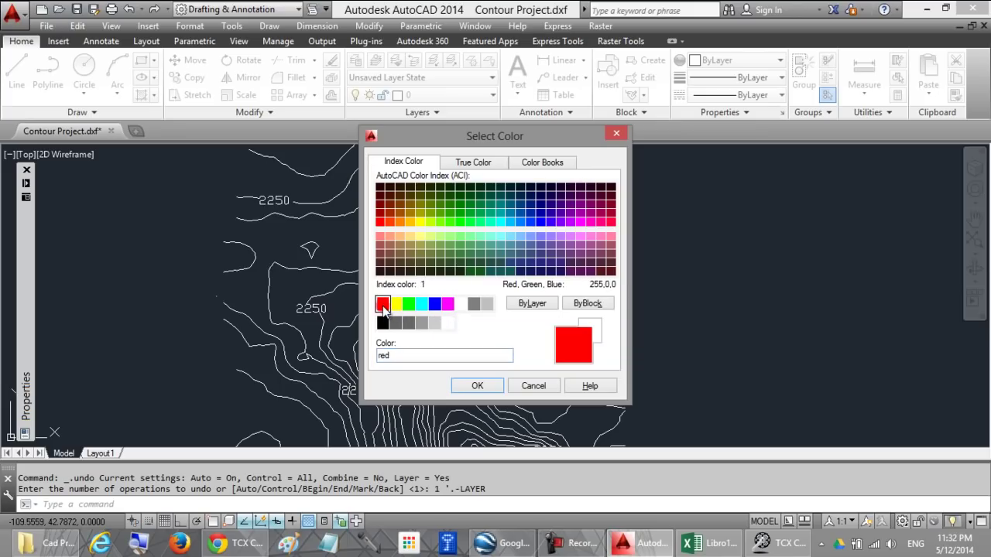
click(481, 385)
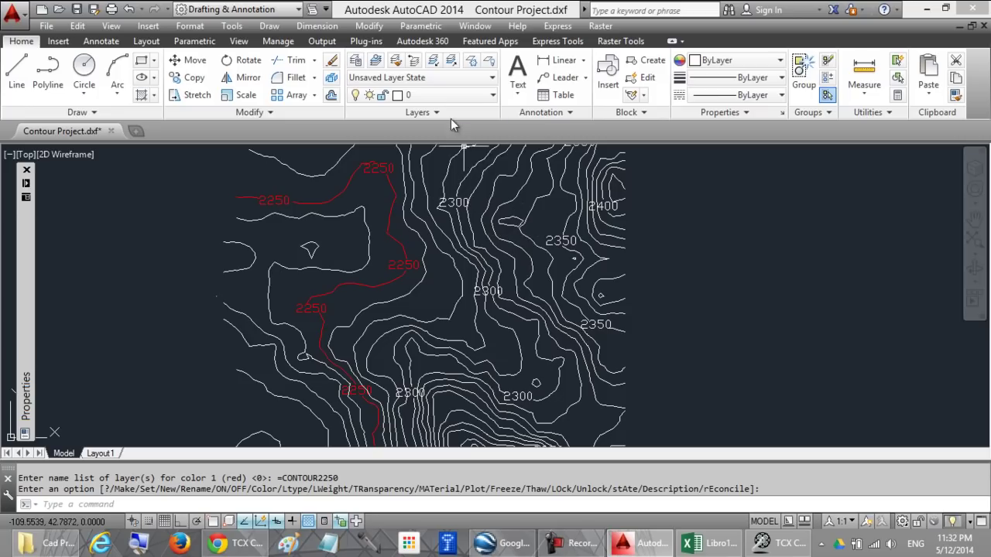
click(439, 95)
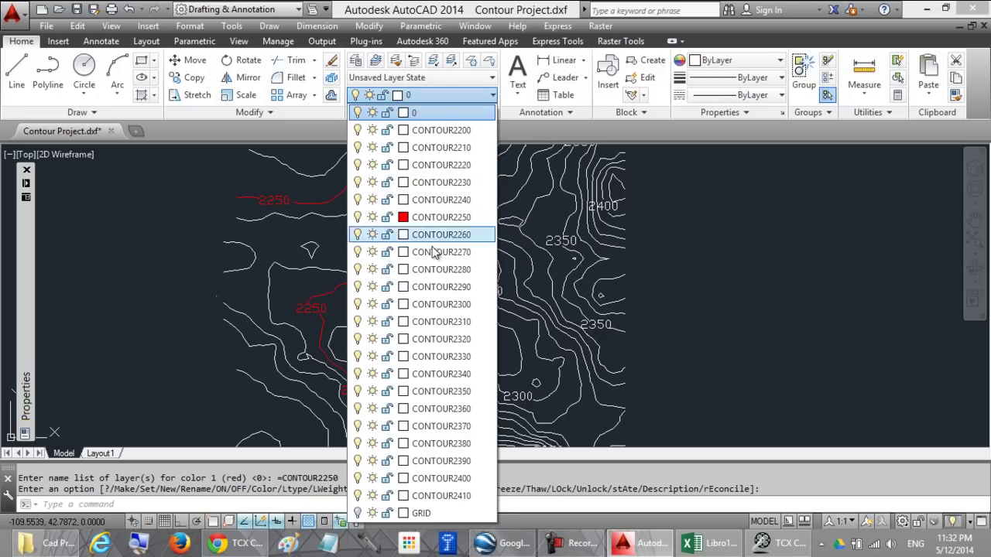
click(406, 308)
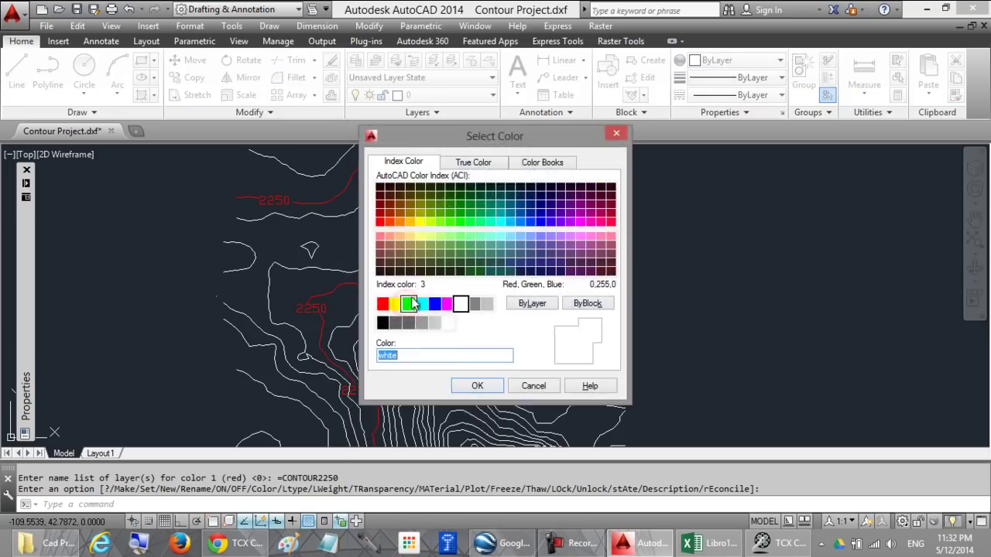
click(383, 303)
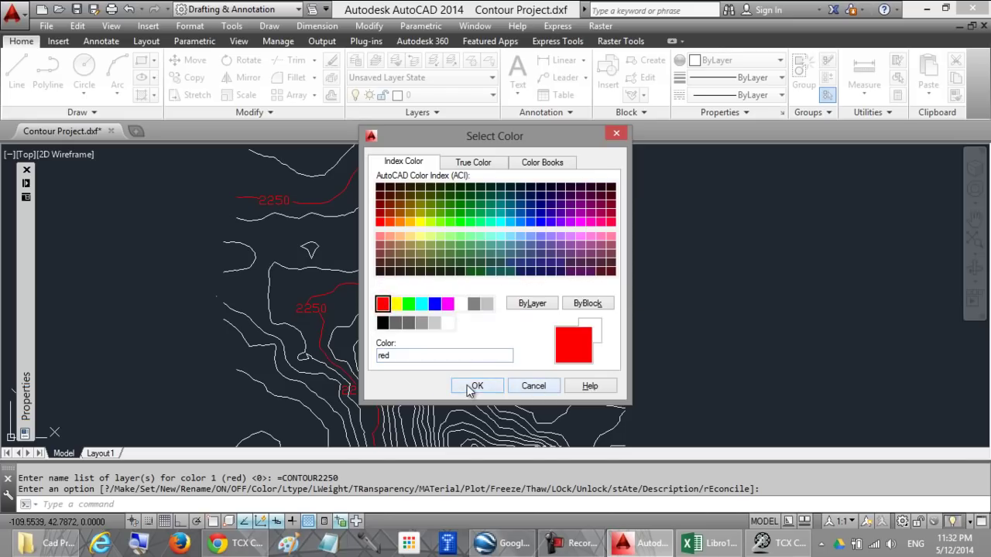
click(474, 384)
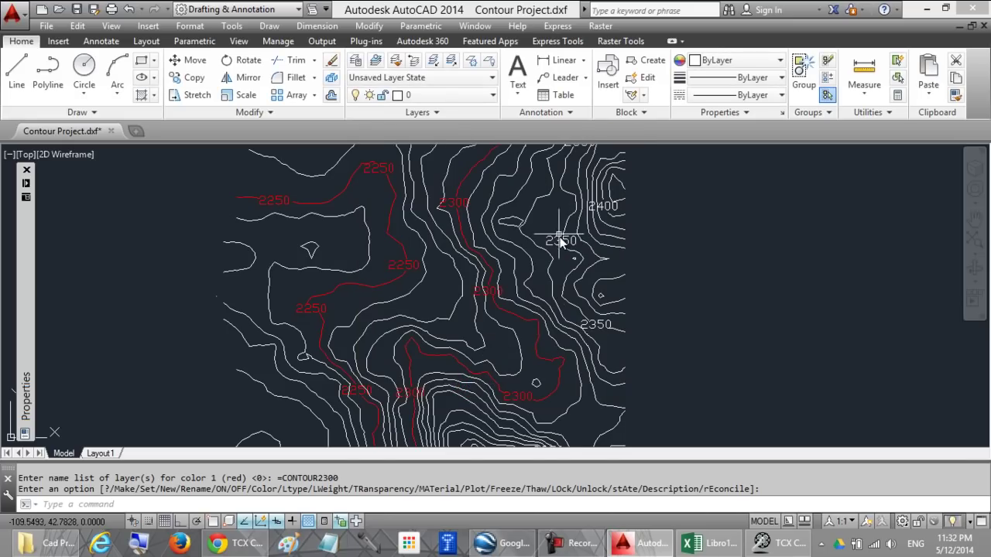
Set the CONTOUR2350 and CONTOUR2400 layer colours to red
click(442, 94)
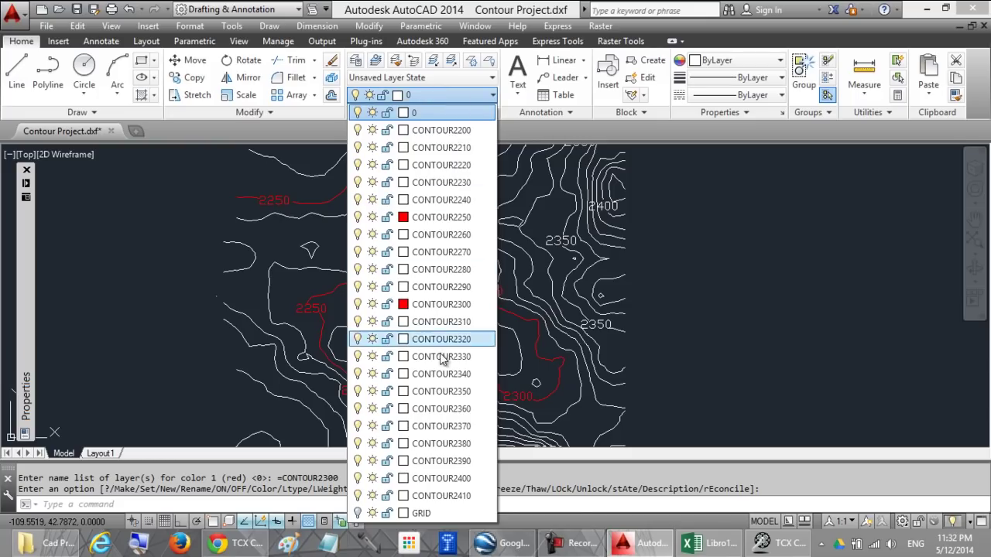
click(402, 390)
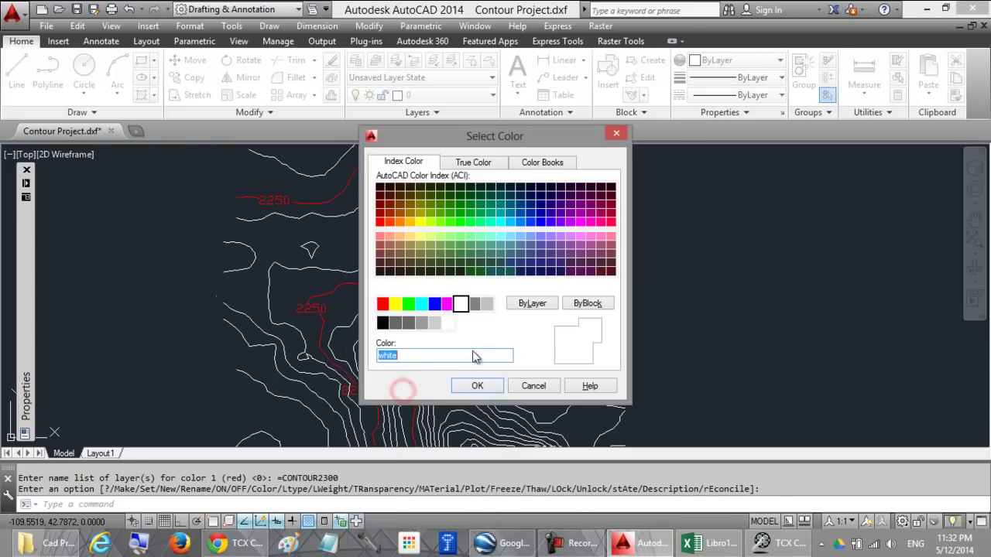
click(382, 303)
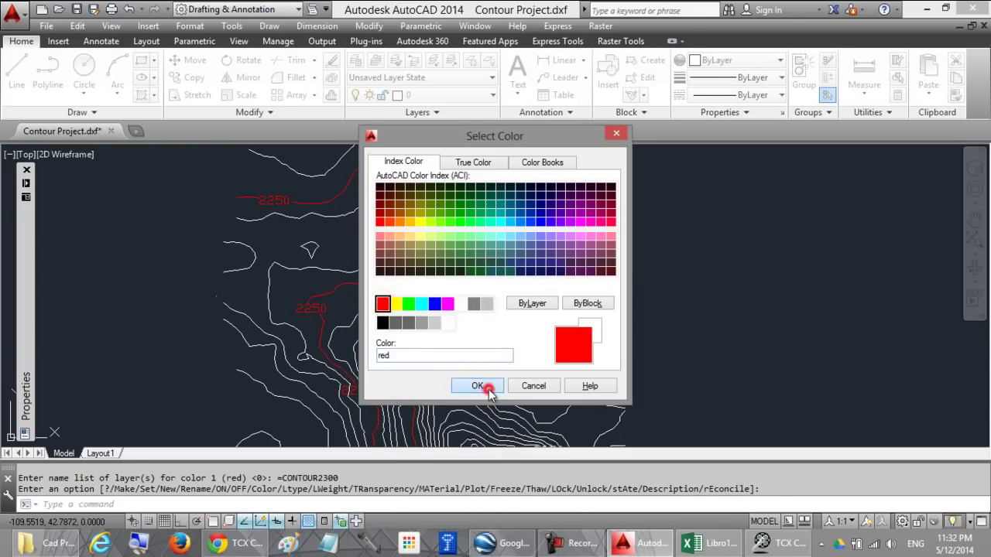
click(486, 386)
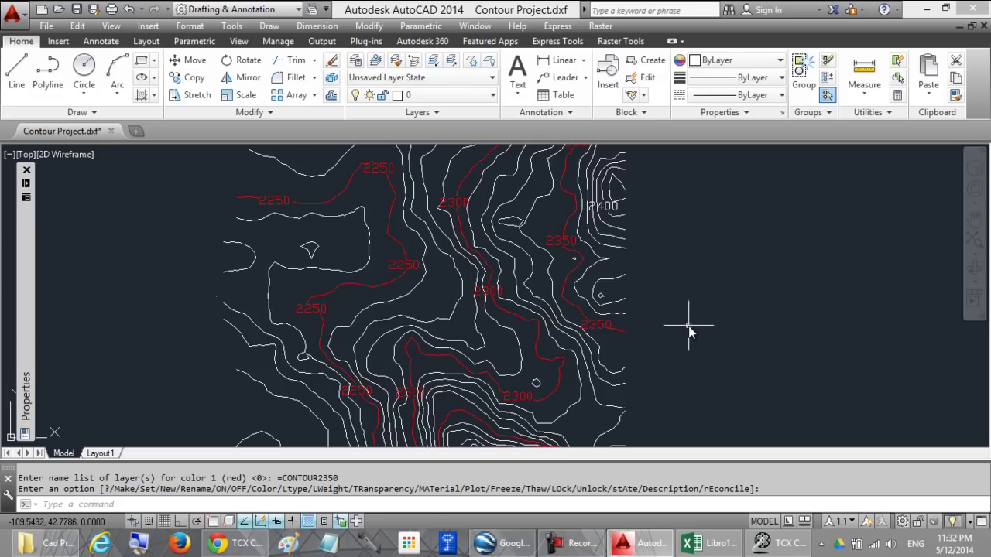
click(437, 94)
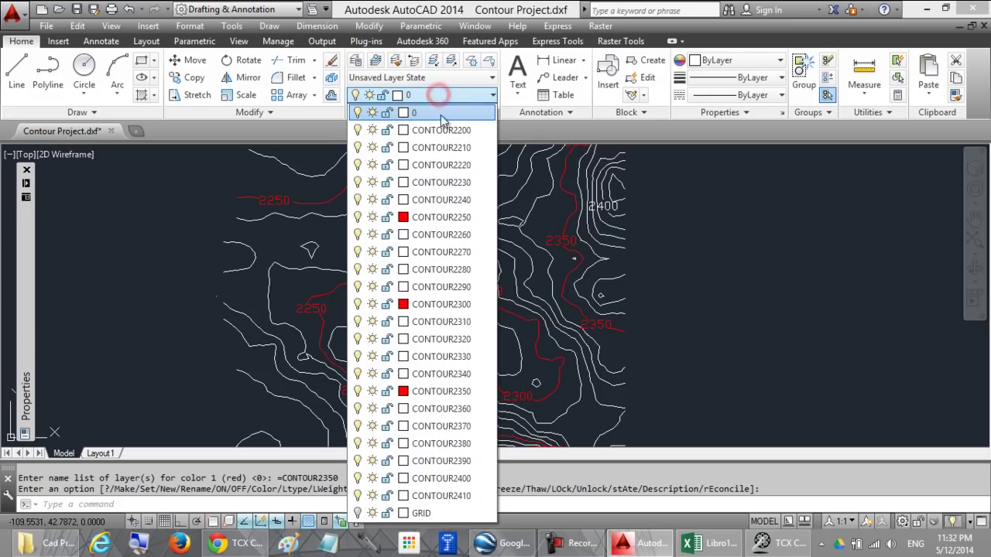
click(402, 479)
click(382, 303)
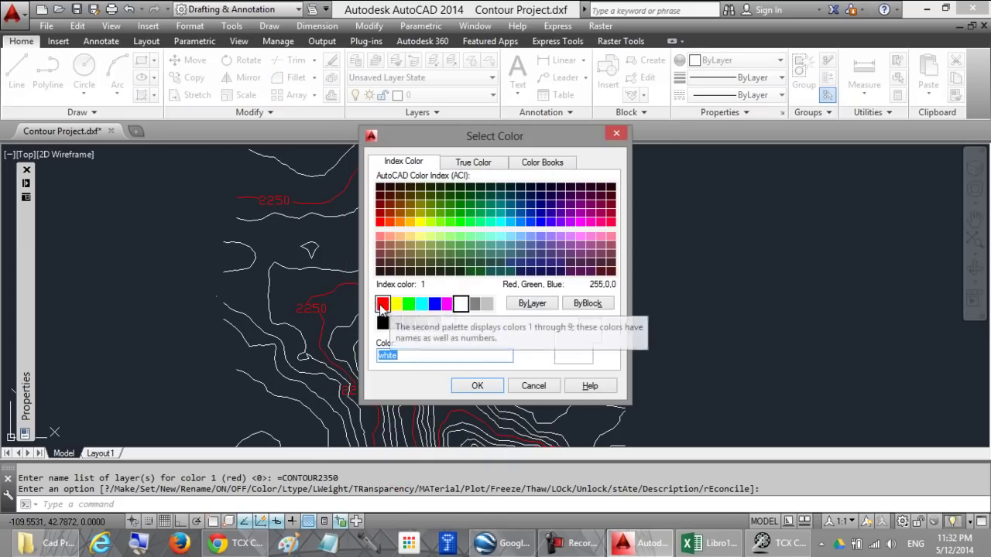
click(458, 385)
scroll(522, 304, down, 3)
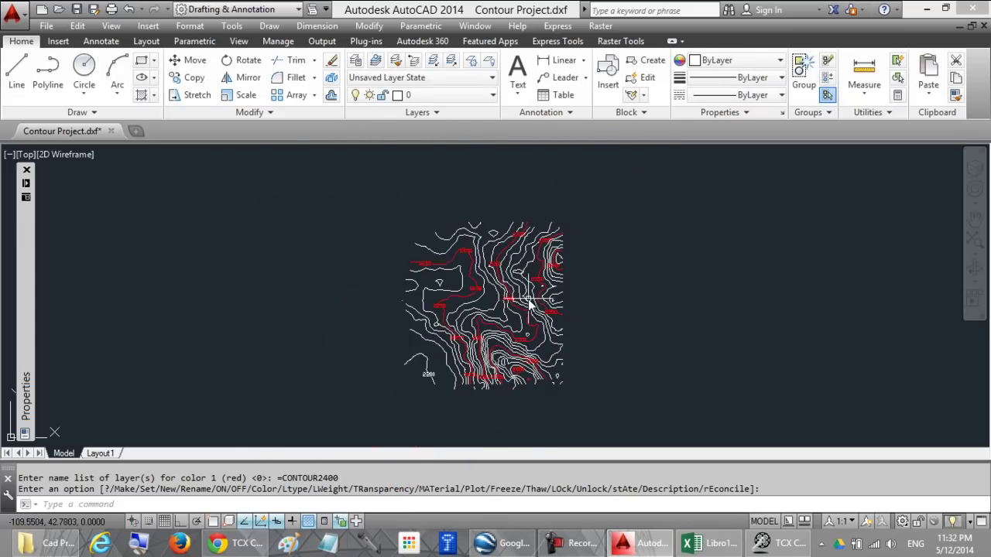
scroll(534, 295, up, 3)
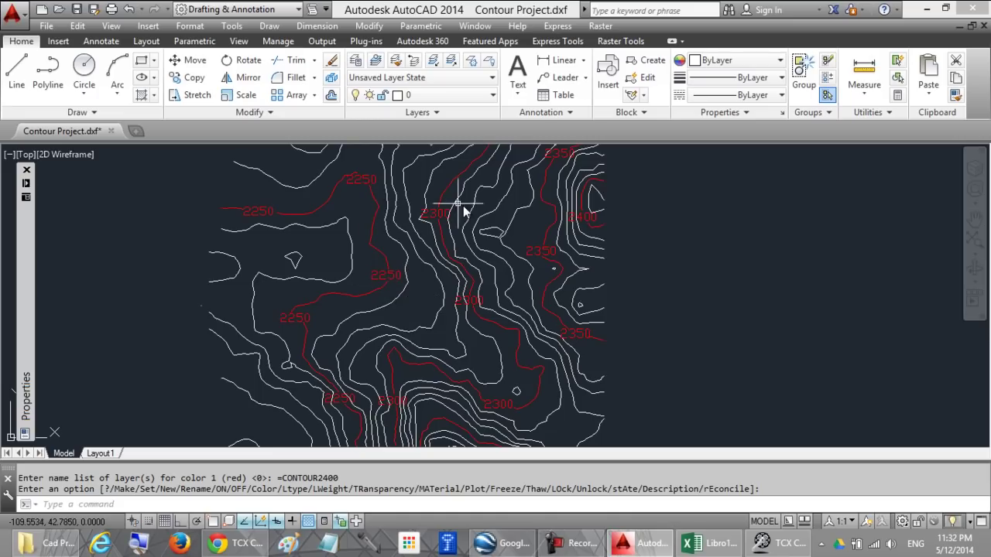